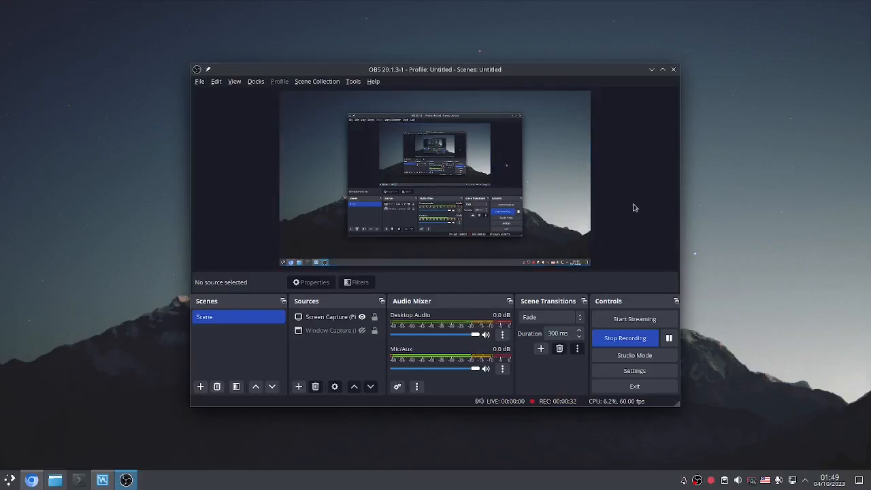
Step: Switch from OBS Studio, still recording, to Google Chrome's New Tab page
key("alt+Tab")
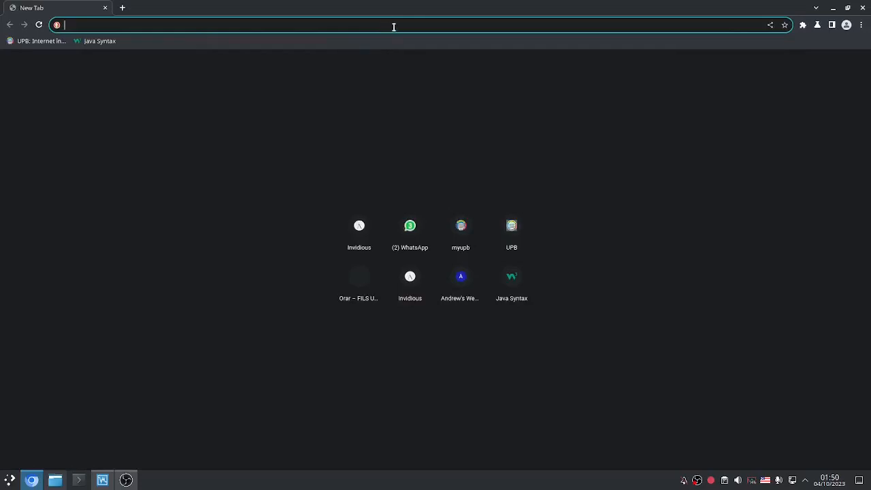
Step: Search 'debian 12 kde torrent' and open debian.org's 'Downloading Debian CD images with BitTorrent' page
type("debian ")
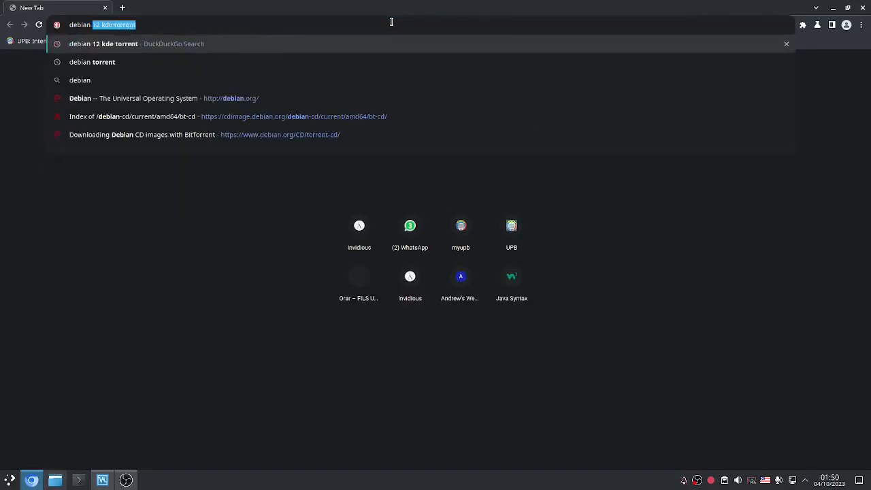
type("12")
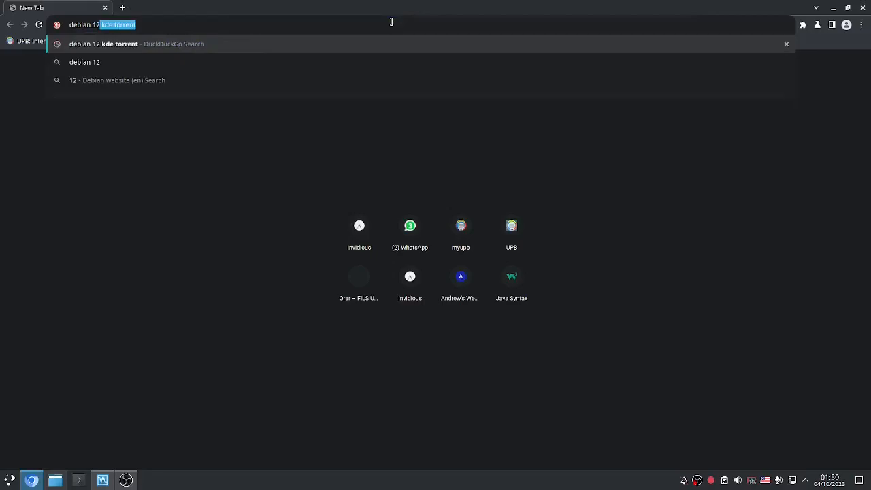
key("Return")
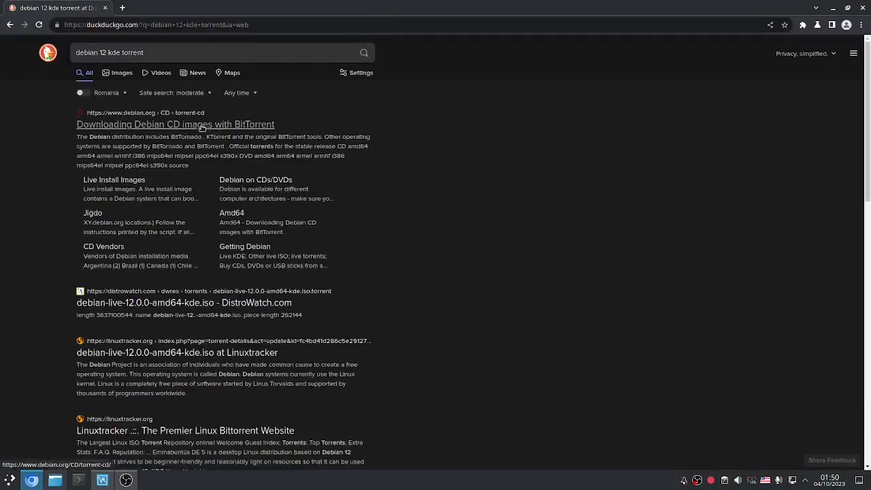
left_click(202, 124)
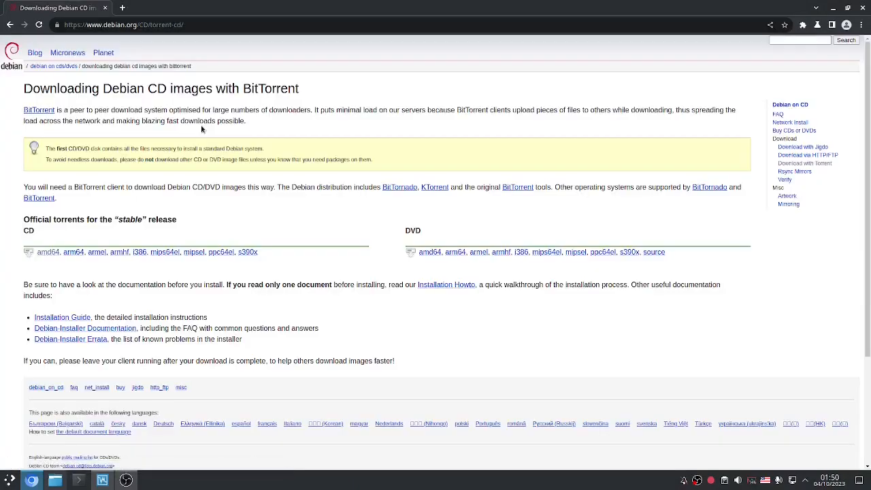
left_click(10, 24)
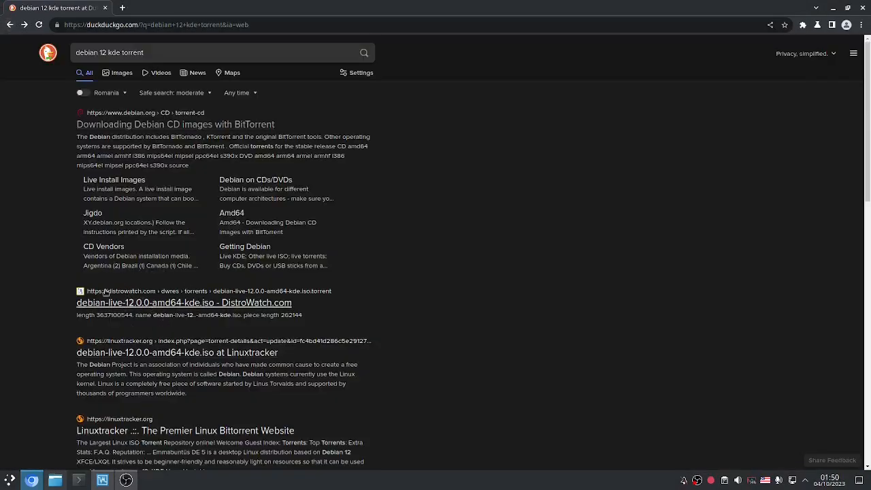
left_click(132, 128)
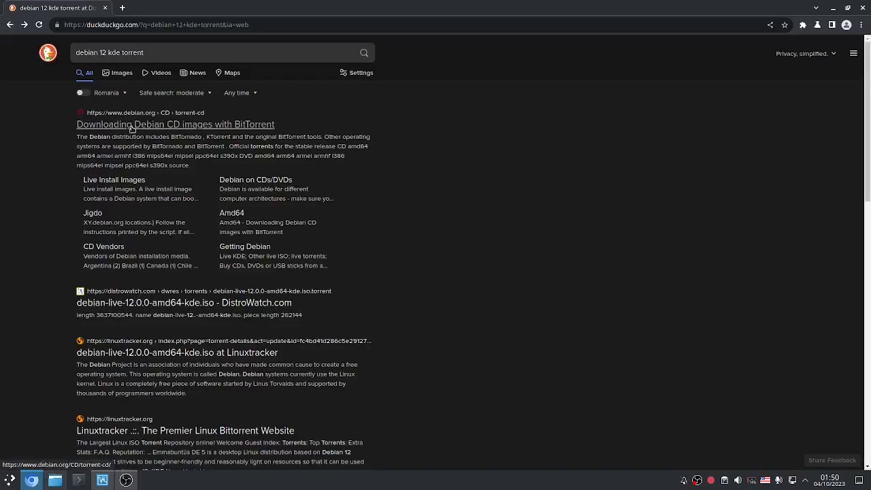
scroll(233, 193, "down", 3)
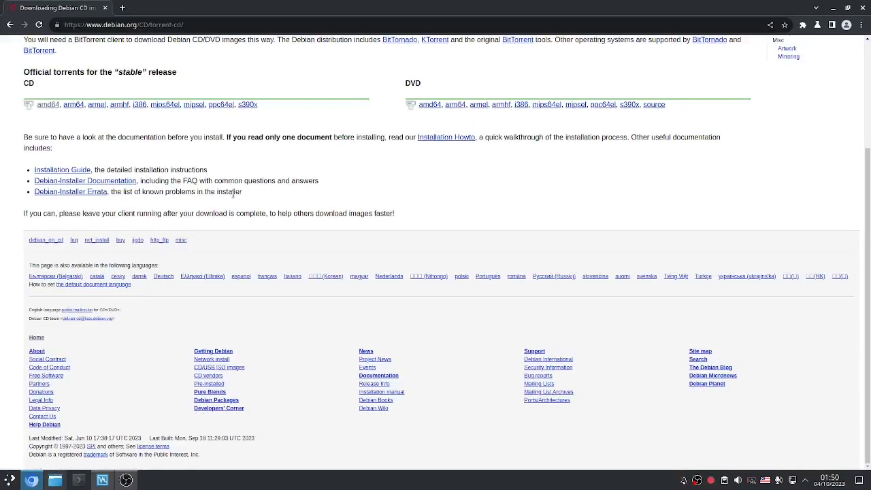
scroll(189, 166, "up", 2)
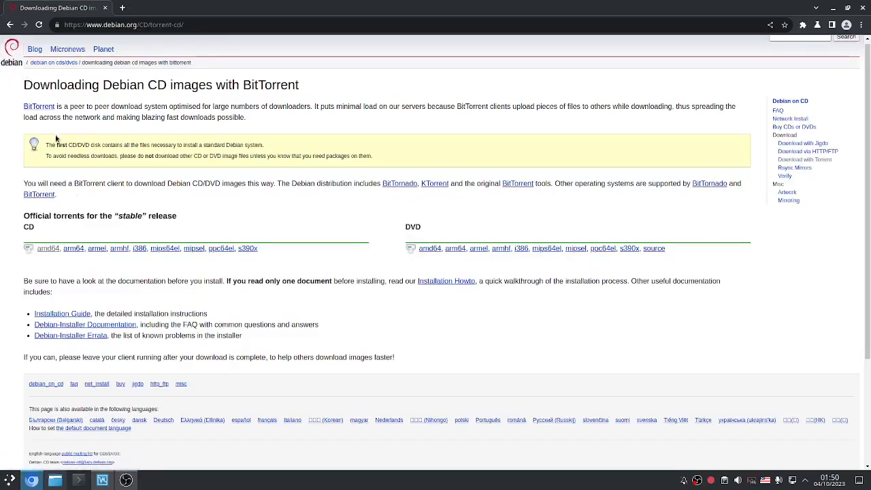
Step: Open the amd64 bt-cd torrent index and scroll down to its list of torrent files
left_click(57, 251)
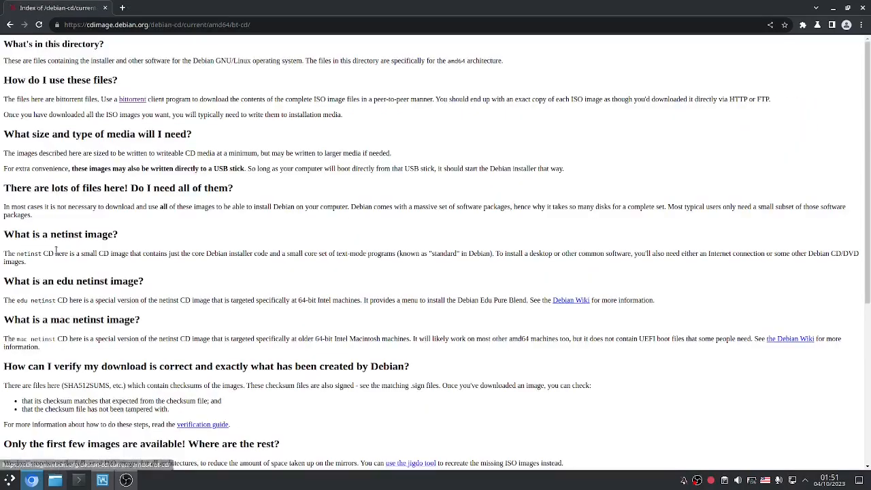
scroll(195, 289, "down", 1)
scroll(194, 290, "down", 3)
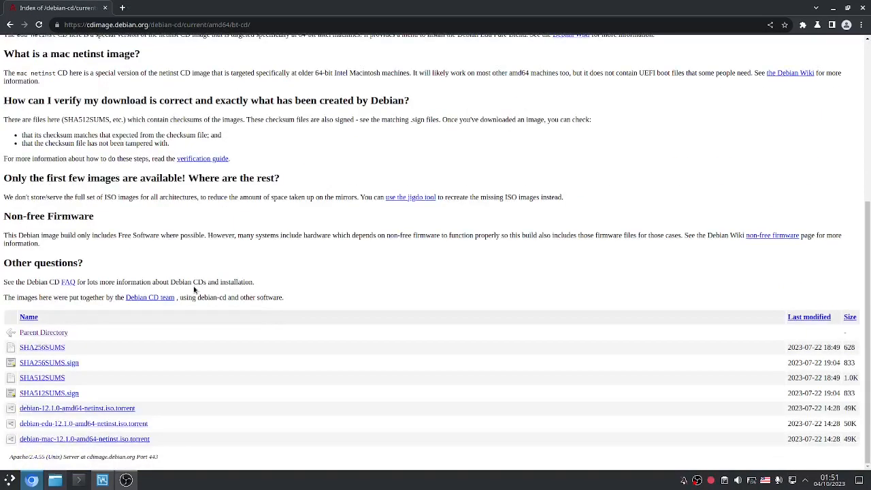
Step: Cancel the netinst torrent download and show the torrents folder in Dolphin
left_click(96, 408)
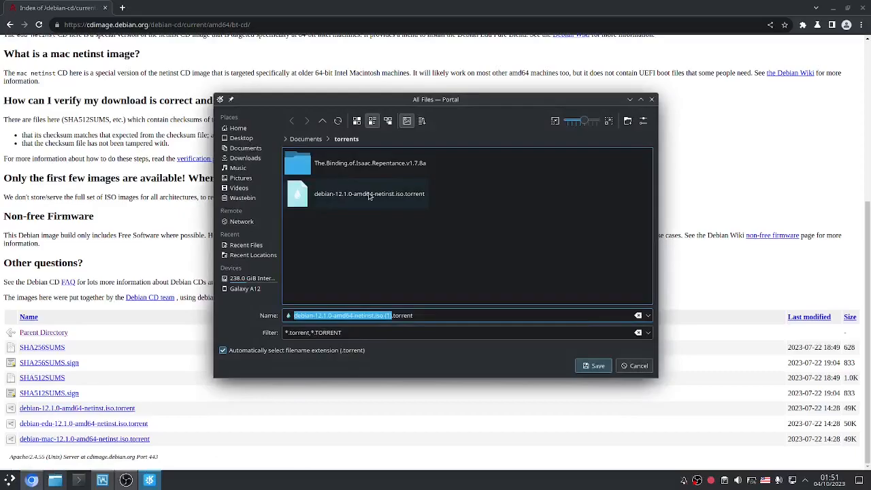
left_click(632, 375)
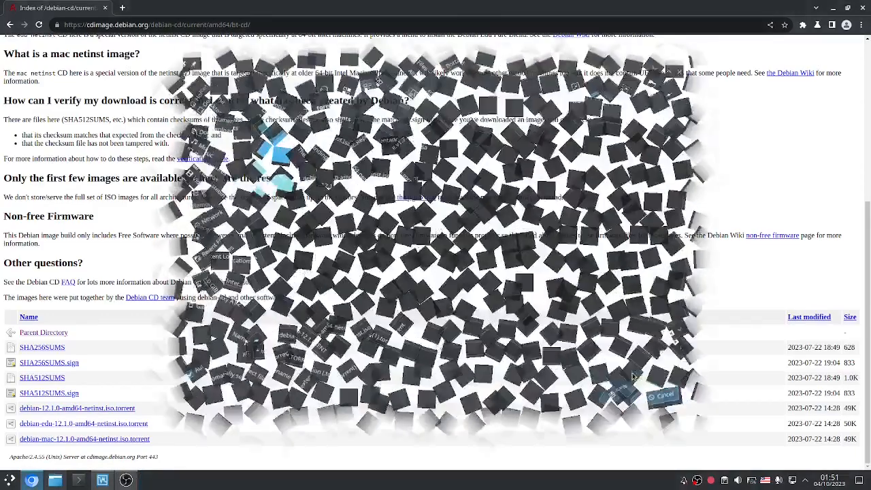
key("ctrl+super+Left")
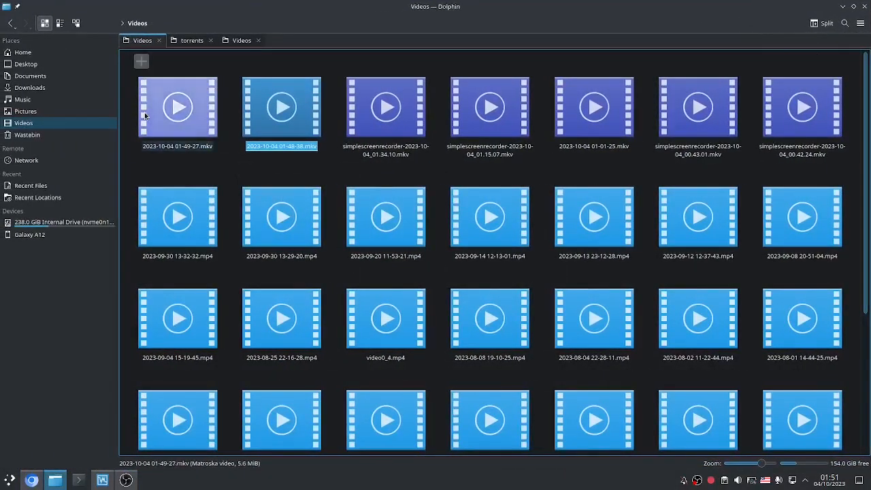
left_click(185, 40)
middle_click(241, 40)
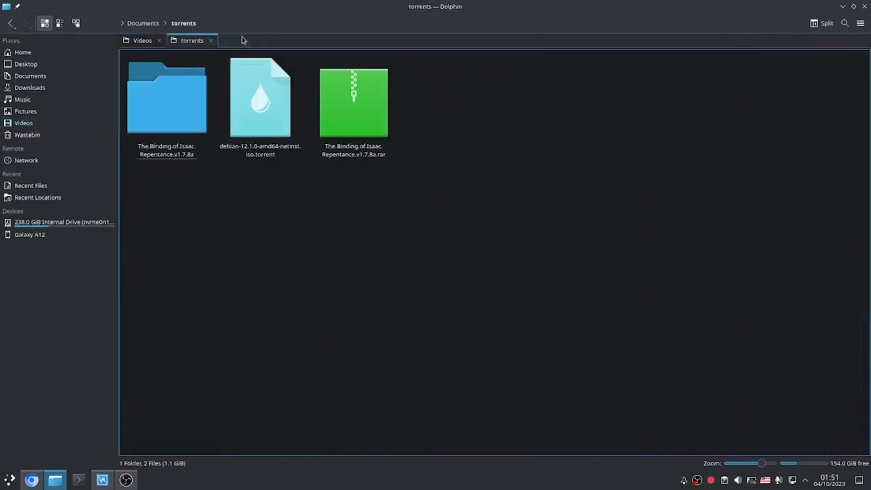
Step: Open debian-12.1.0-amd64-netinst.iso.torrent in qBittorrent, decline merging trackers, and close the client
double_click(264, 114)
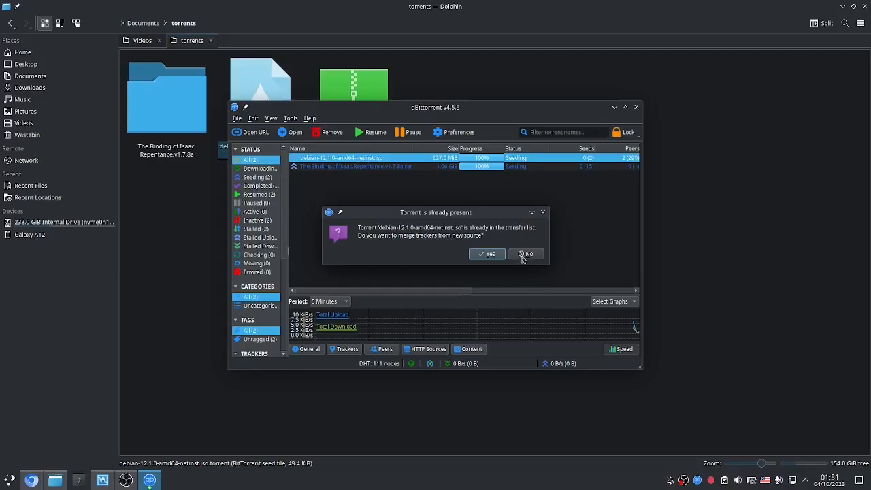
left_click(526, 254)
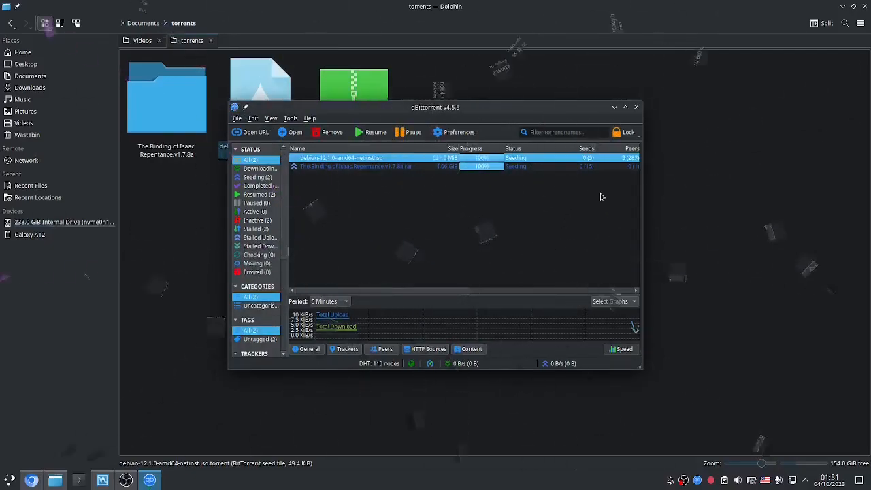
left_click(636, 107)
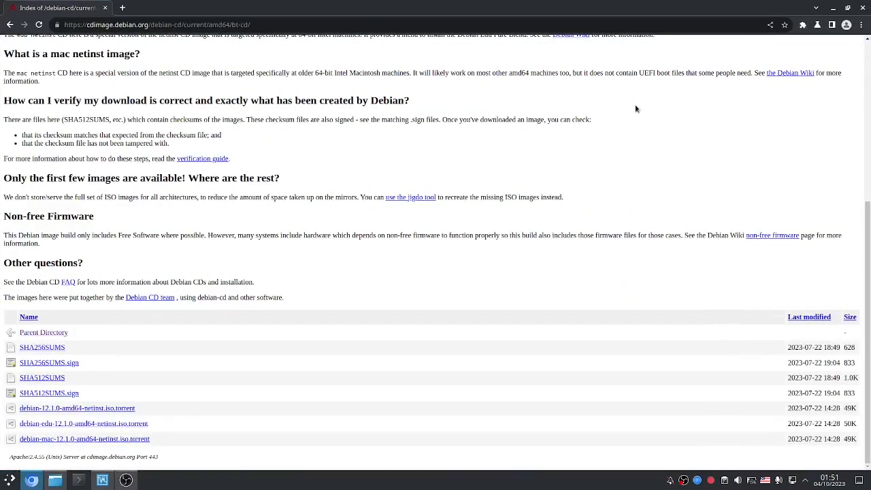
Step: Search 'transmission' in a new tab and open transmissionbt.com's Downloads page
key("ctrl+t")
type("transmission")
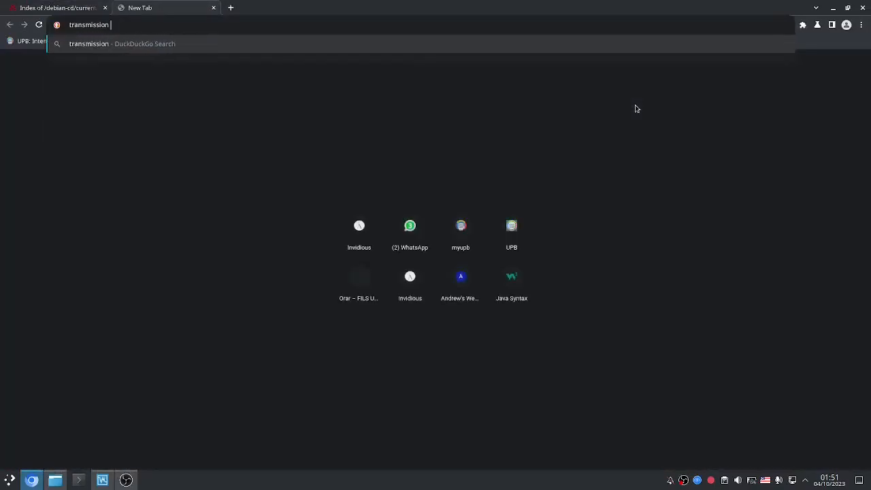
key("ctrl+t")
type("qbittorrent")
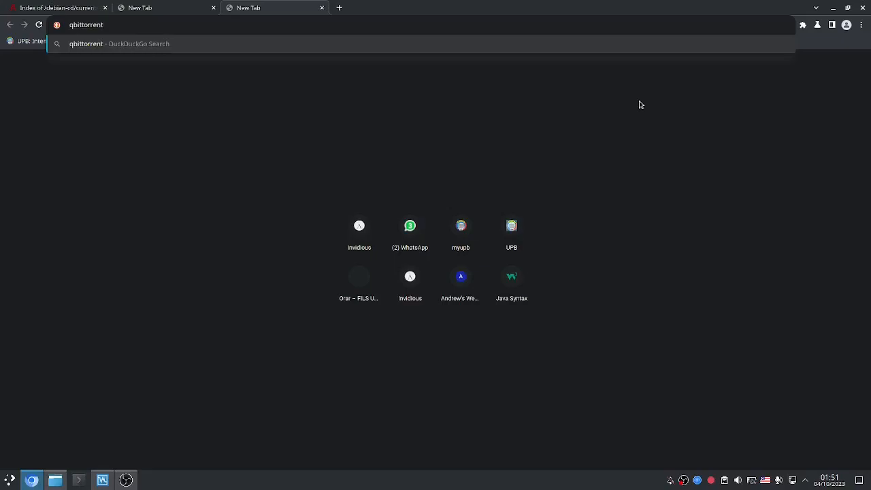
key("ctrl+w")
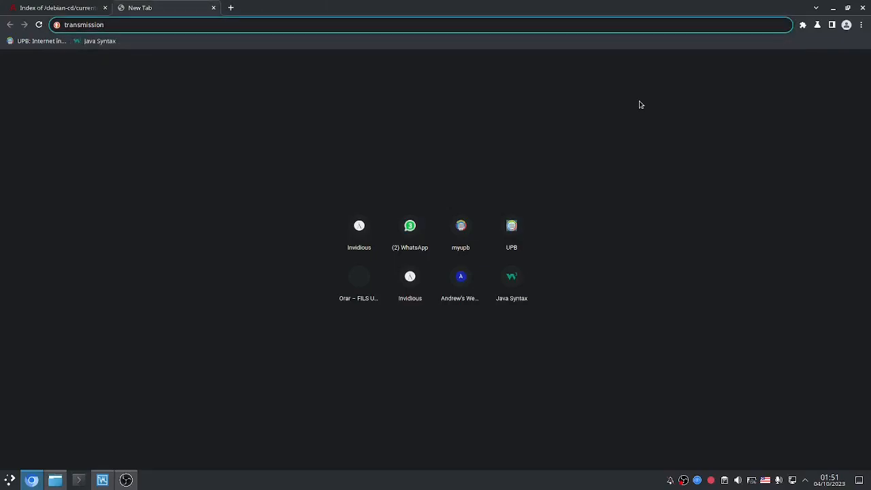
key("Return")
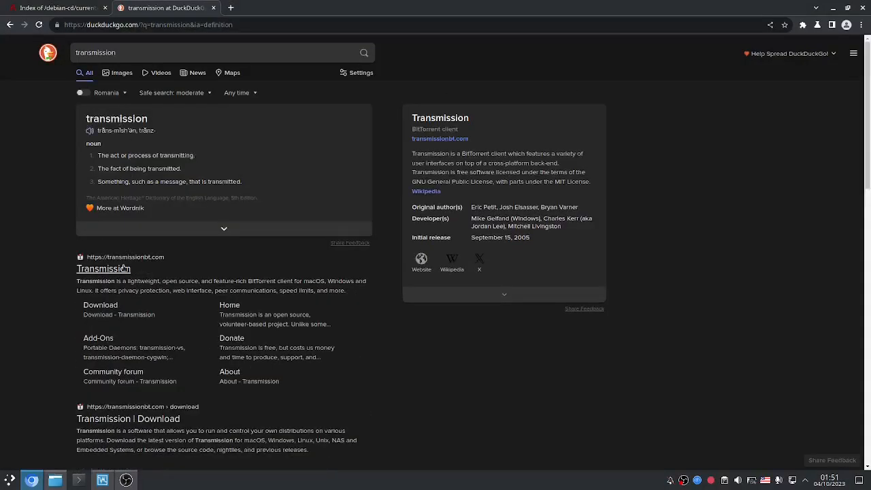
left_click(124, 269)
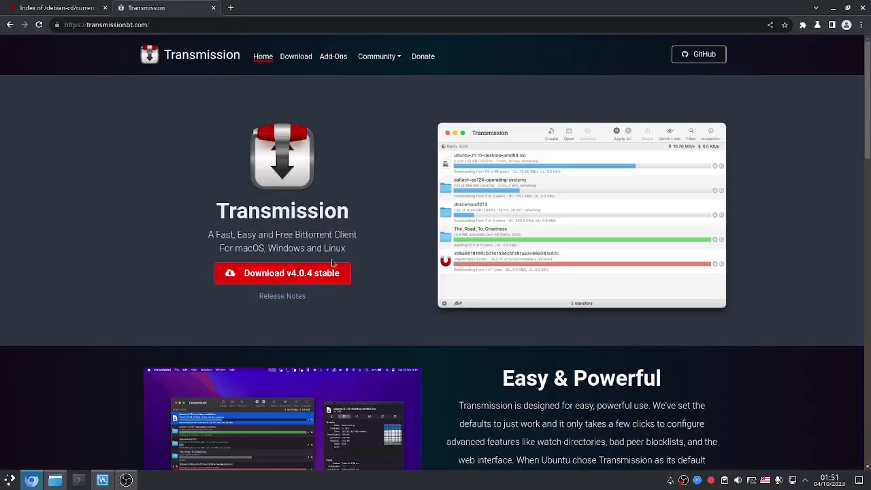
left_click(305, 273)
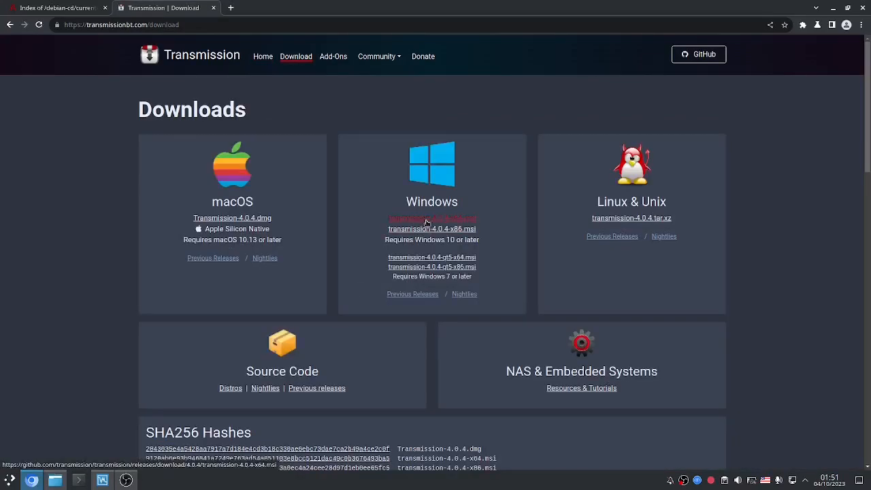
Step: Cancel the Windows x64 .msi installer download and close the Transmission tab
left_click(427, 219)
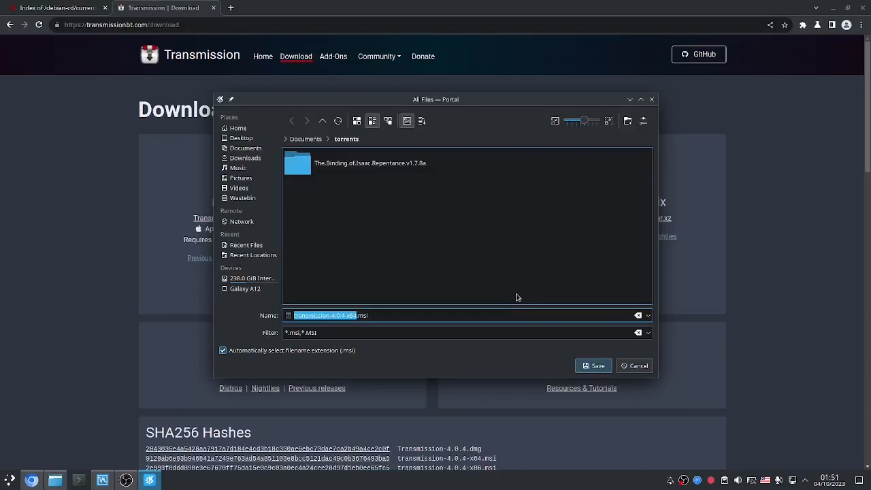
left_click(633, 366)
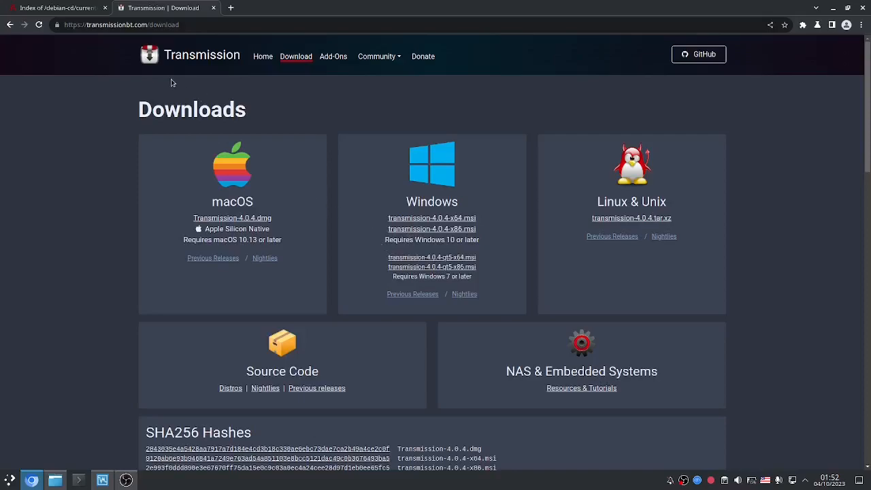
key("ctrl+w")
Step: Maximize qBittorrent to confirm the Debian 12.1.0 netinst torrent is seeding, then close it
key("ctrl+super+Left")
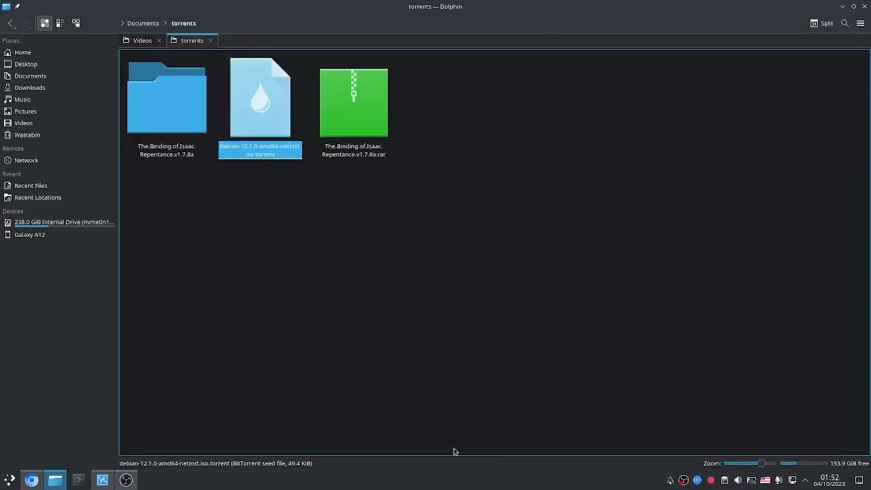
left_click(697, 480)
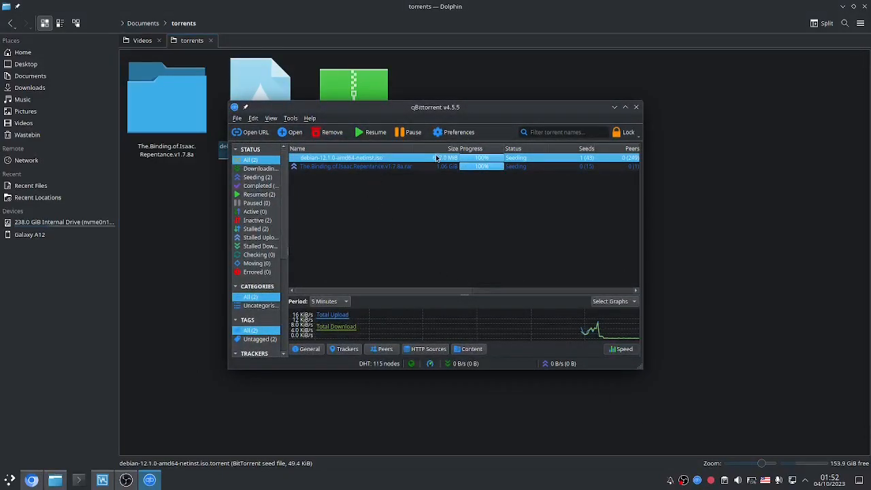
double_click(456, 107)
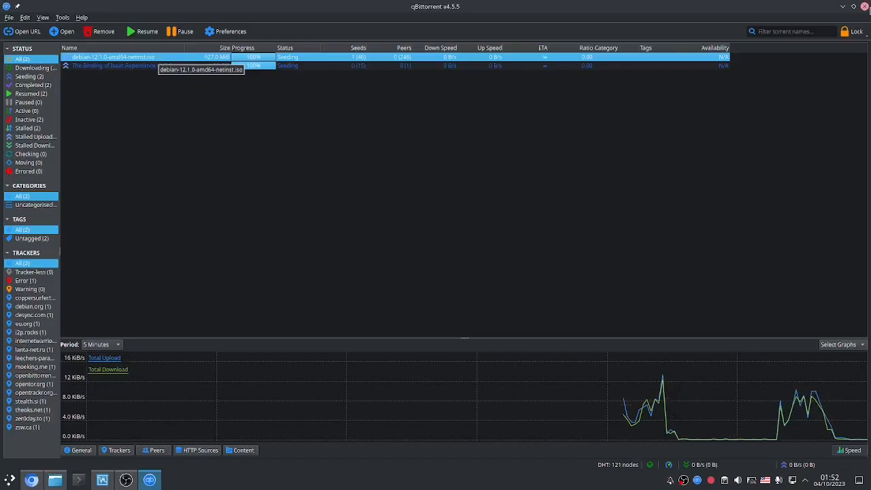
left_click(865, 6)
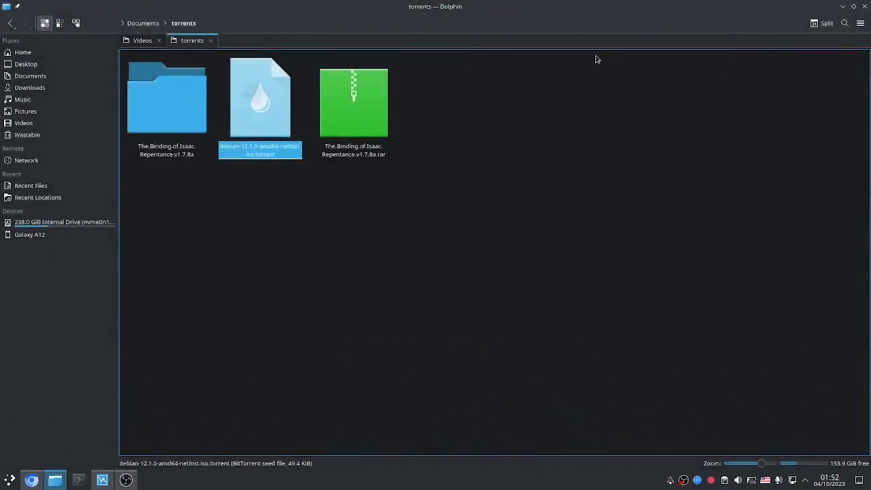
Step: Close Dolphin, bring Chrome forward, and cycle through the virtual desktops
left_click(571, 151)
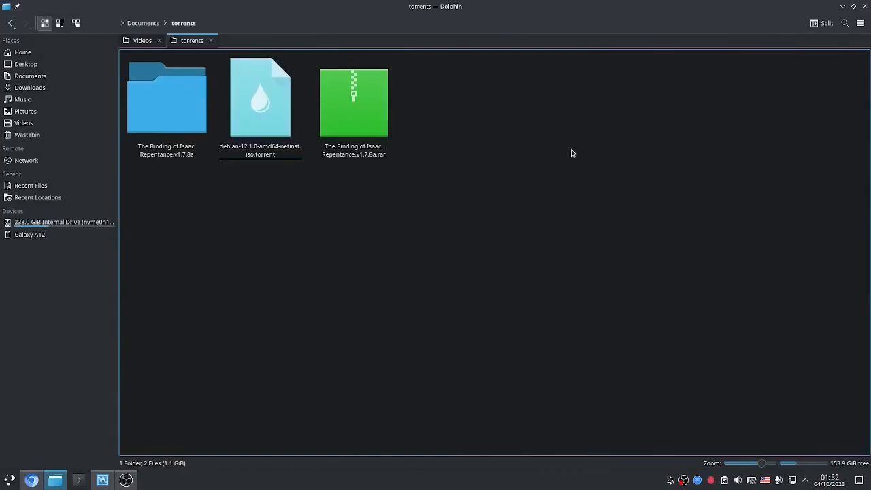
left_click(865, 6)
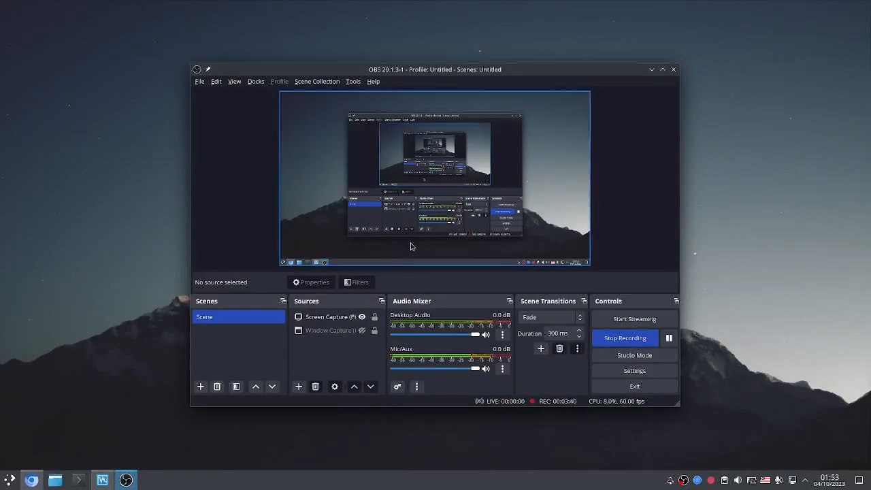
key("alt+Tab")
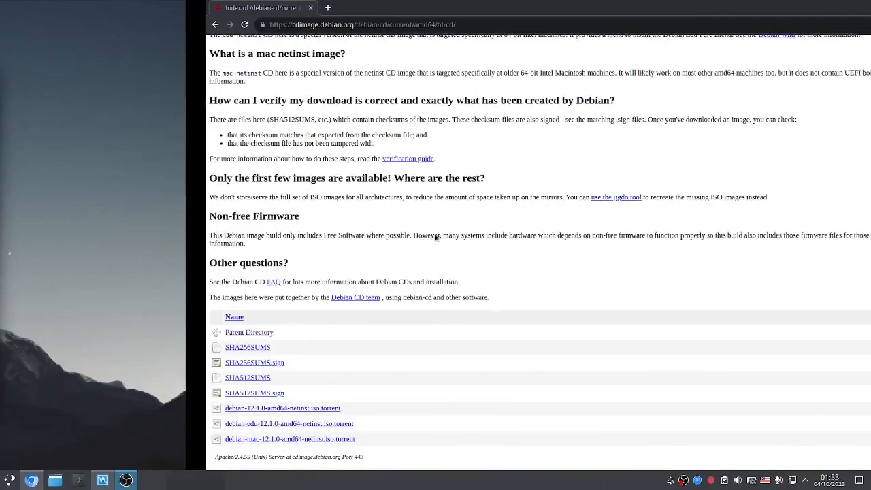
key("ctrl+super+Right")
key("ctrl+super+Right")
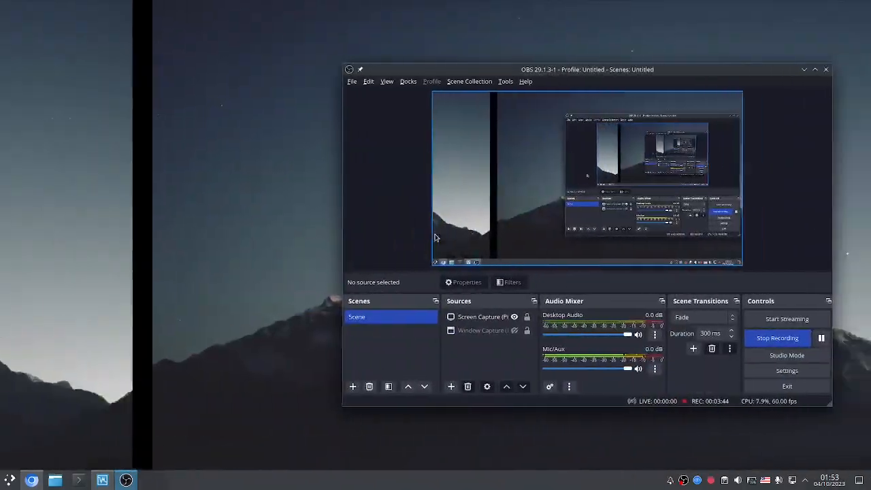
key("ctrl+super+Right")
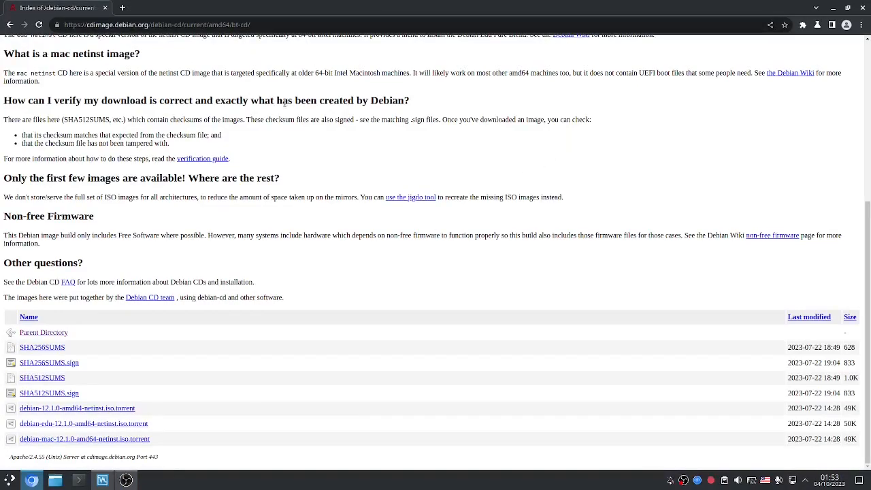
Step: Close the full-screen terminal and VirtualBox window, then open a new Chrome tab
key("ctrl+alt+t")
key("alt+space")
key("Escape")
key("alt+F4")
mouse_move(101, 483)
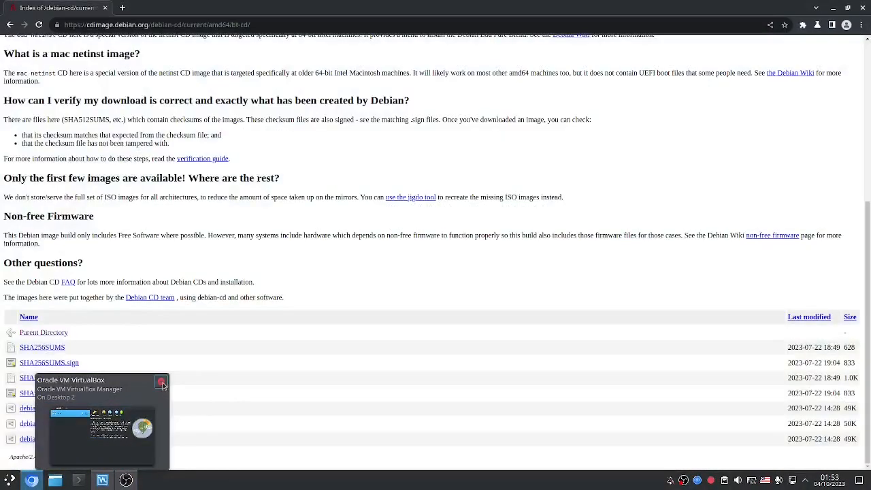
left_click(162, 384)
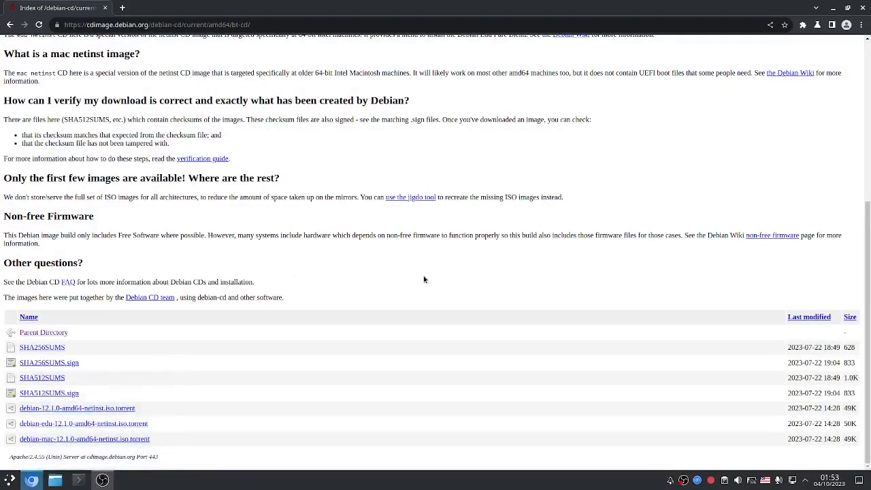
key("ctrl+t")
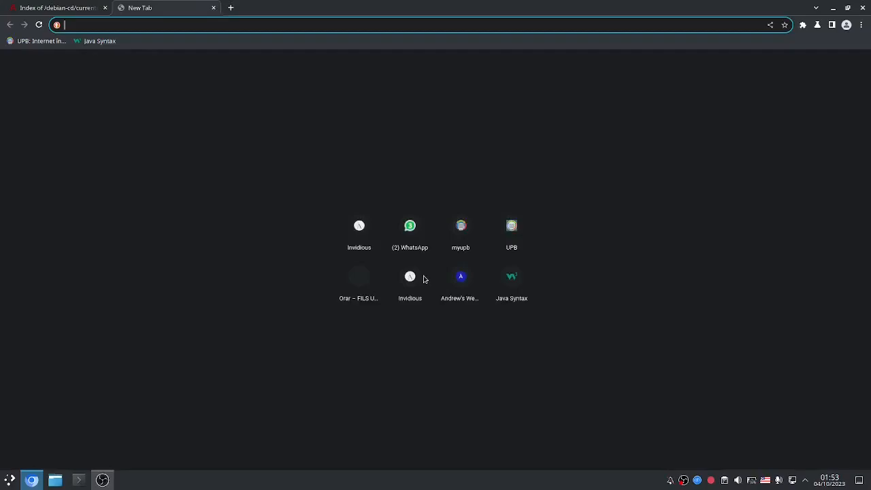
Step: Search 'virtualbox', open virtualbox.org, and reach the VirtualBox 7.0.10 Download page
type("virtualbox")
key("Return")
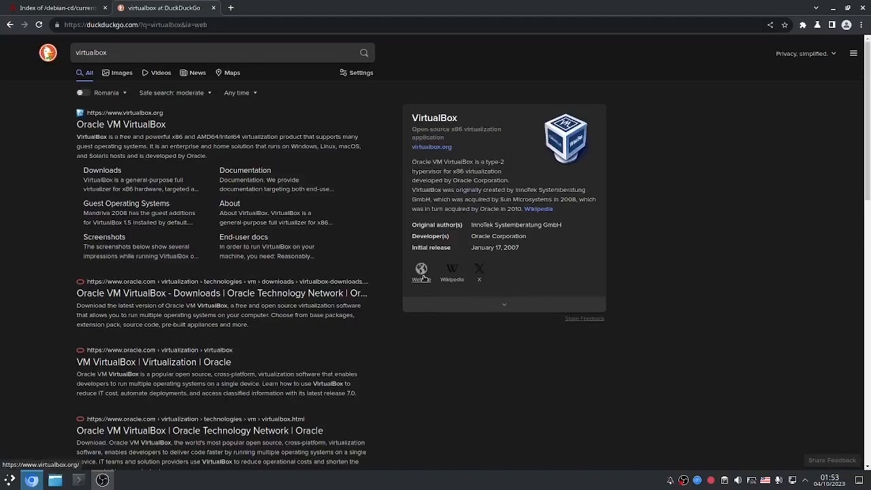
left_click(146, 129)
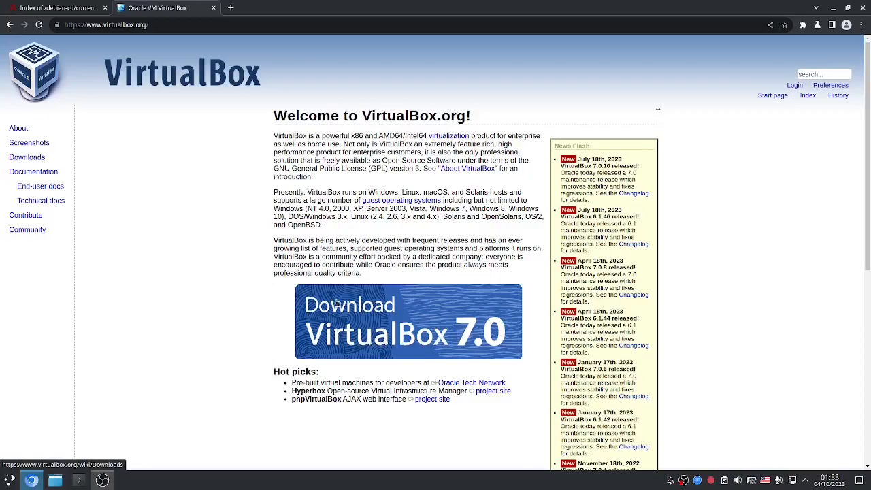
left_click_drag(416, 322, 453, 340)
left_click(348, 326)
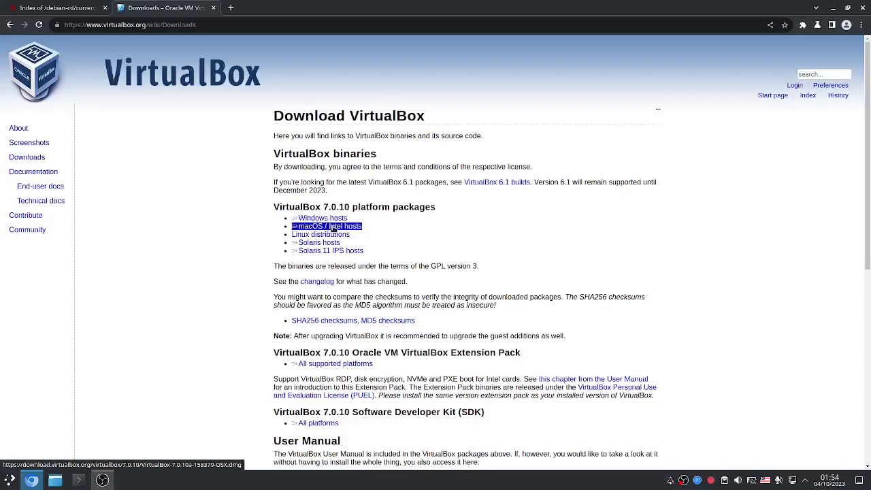
Step: Cancel both the macOS / Intel and Windows host installer downloads, then show the empty desktop
left_click(324, 226)
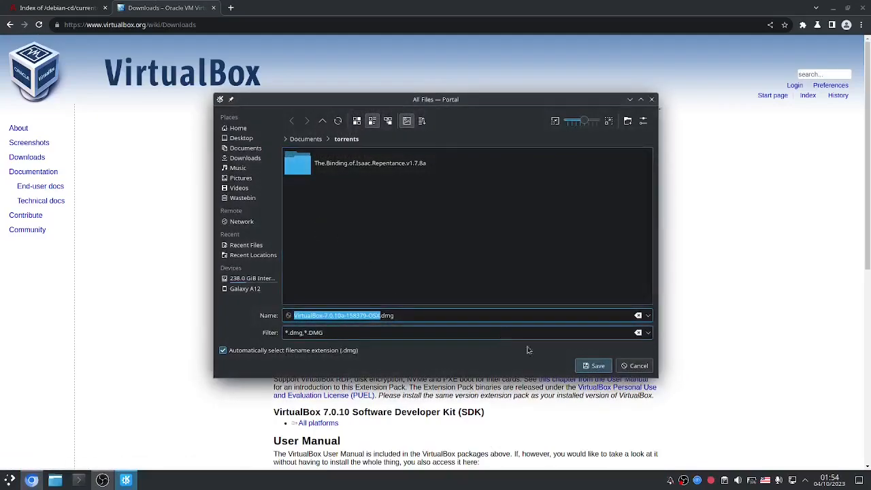
left_click(626, 371)
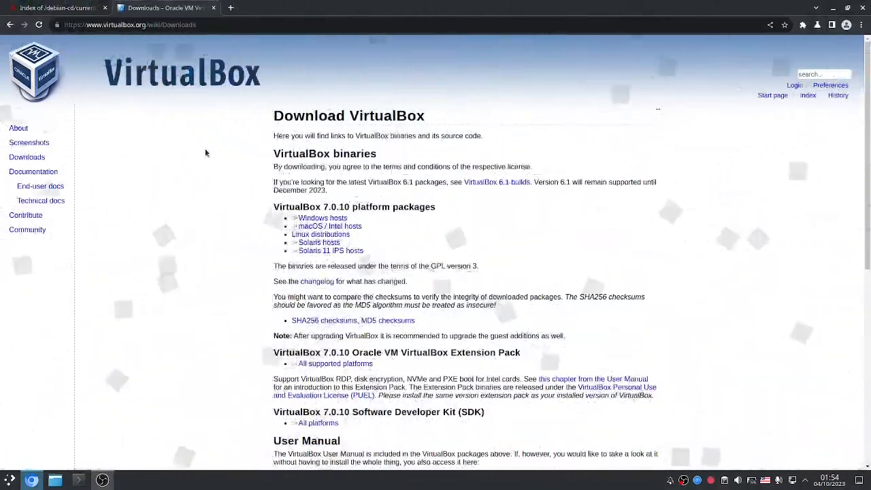
left_click(323, 218)
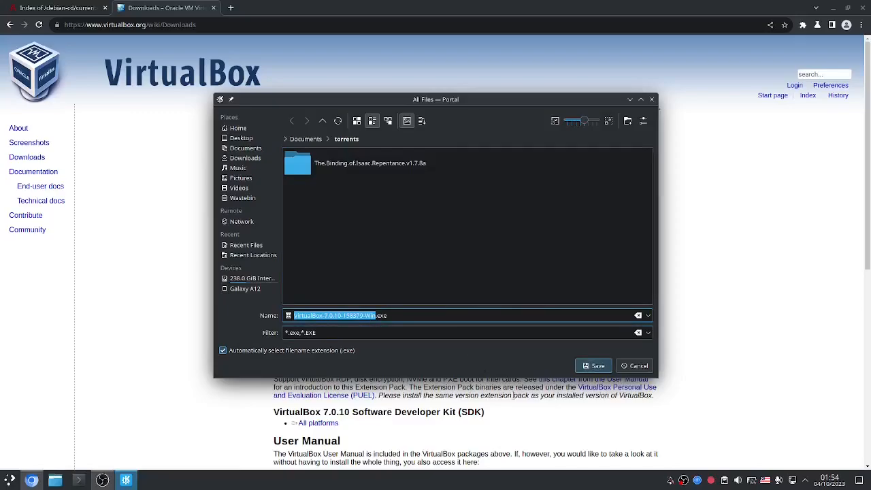
left_click(629, 366)
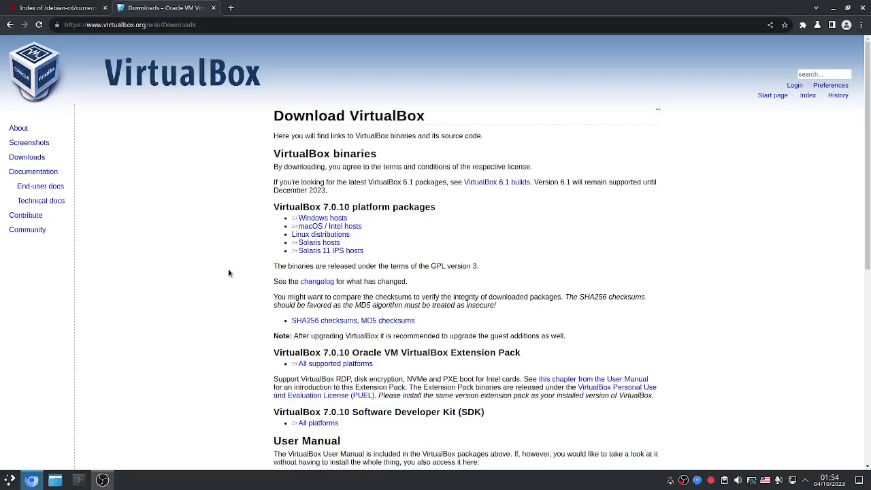
key("super+d")
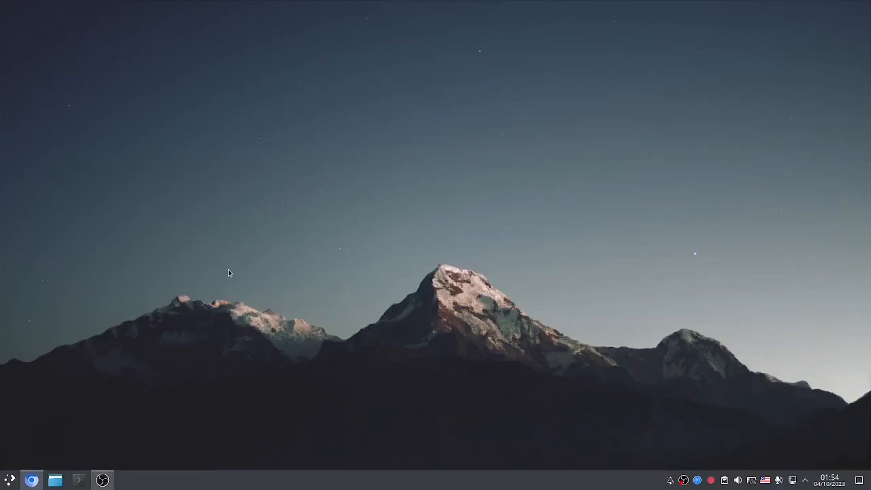
Step: Search 'virtual' in KRunner and launch Oracle VM VirtualBox from the Applications results
key("alt+space")
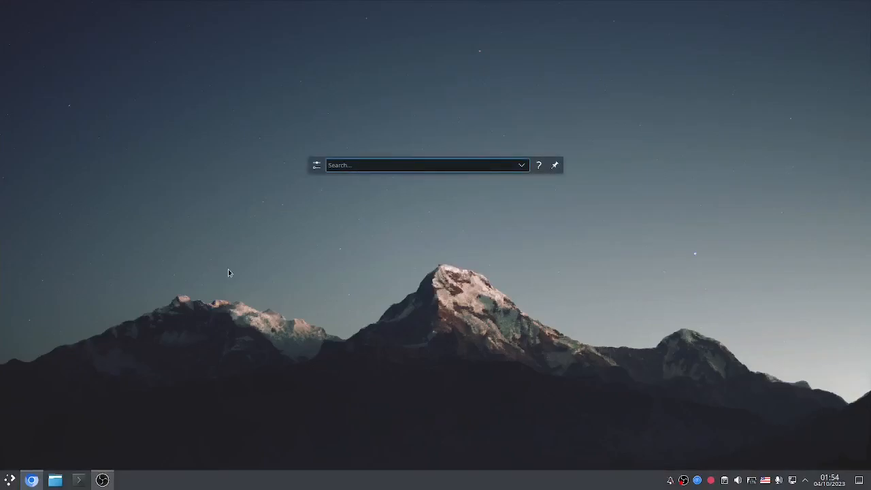
type("oracle vm")
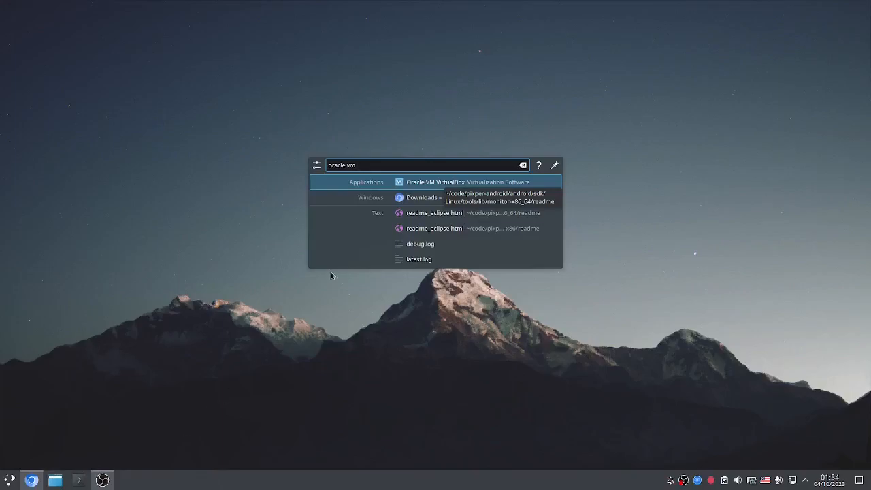
key("ctrl+Left")
key("ctrl+BackSpace")
key("ctrl+a")
type("vi")
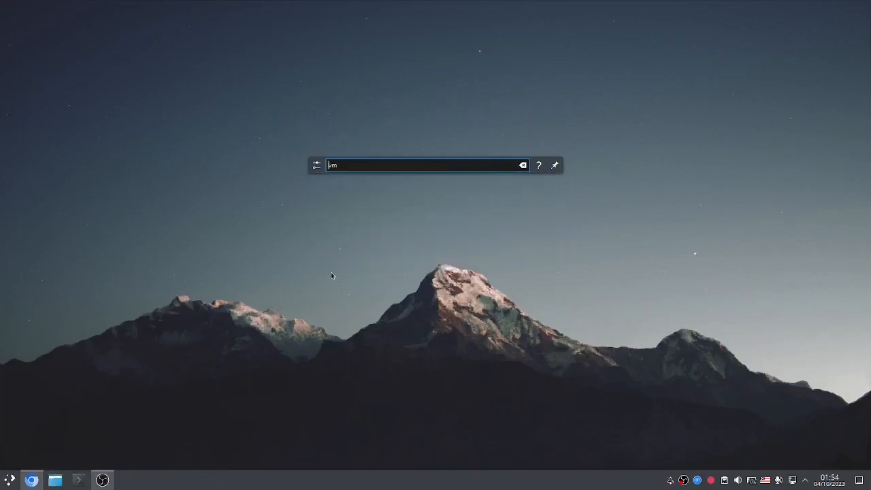
type("rtual")
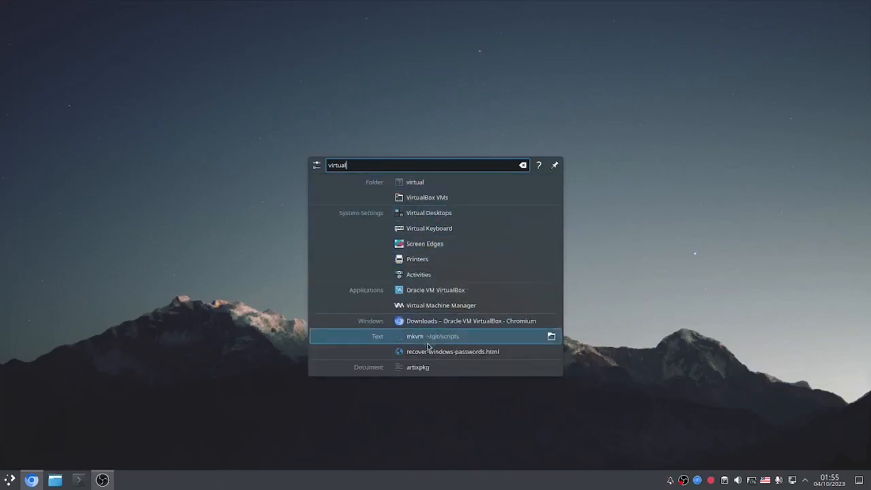
left_click(425, 291)
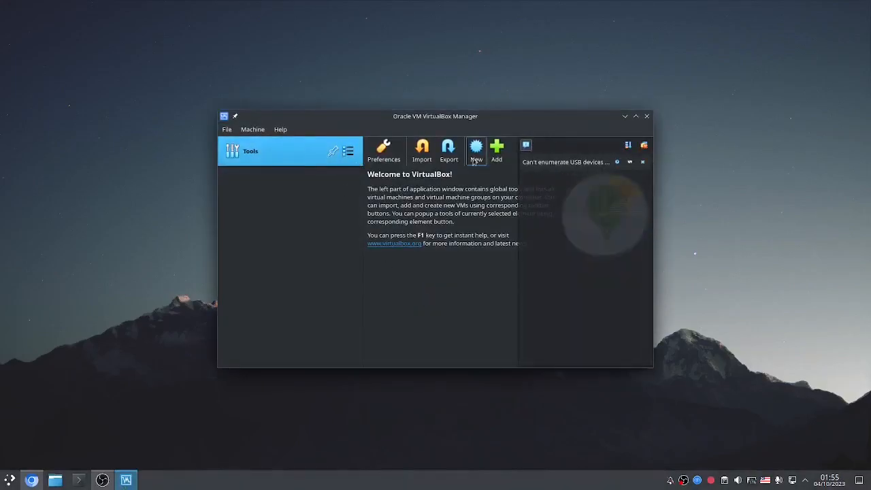
Step: Start a new Linux, Debian (64-bit) virtual machine named 'Debian 12'
left_click(472, 149)
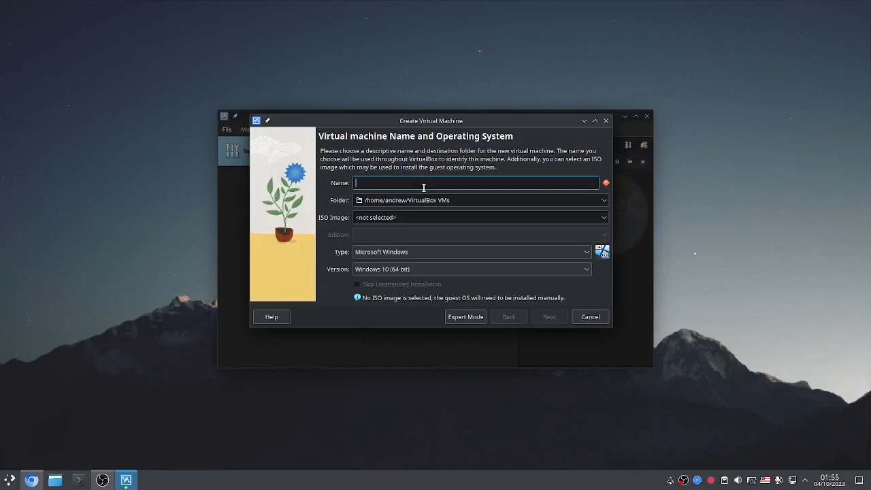
type("cupcka")
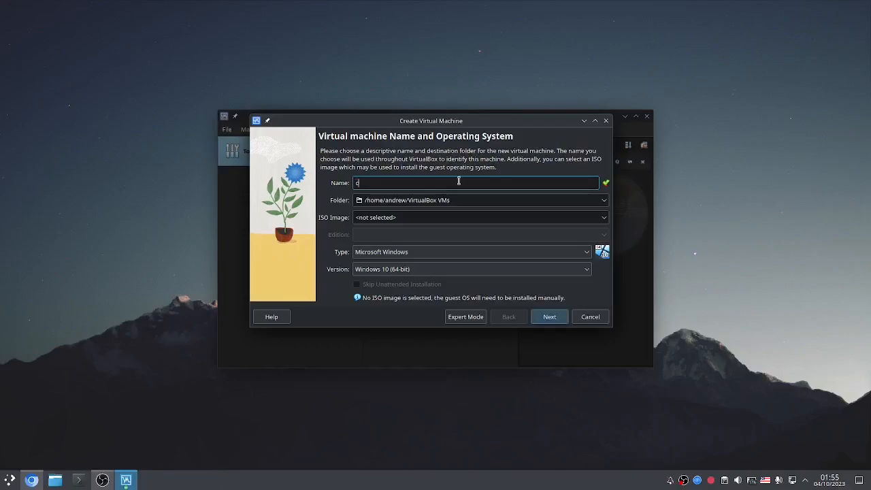
key("BackSpace")
key("BackSpace")
type("ak")
key("ctrl+a")
key("BackSpace")
type("Debian 12")
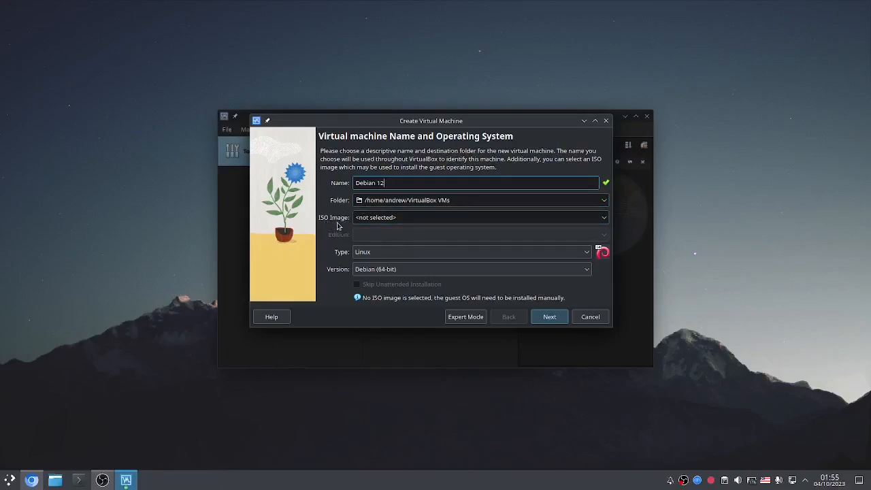
left_click(602, 217)
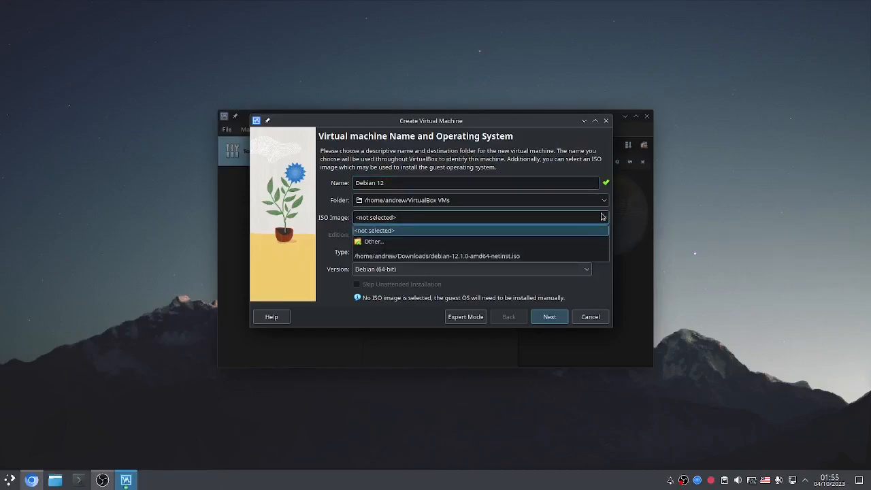
Step: Attach debian-12.1.0-amd64-netinst.iso from Downloads and enable Skip Unattended Installation
left_click(527, 242)
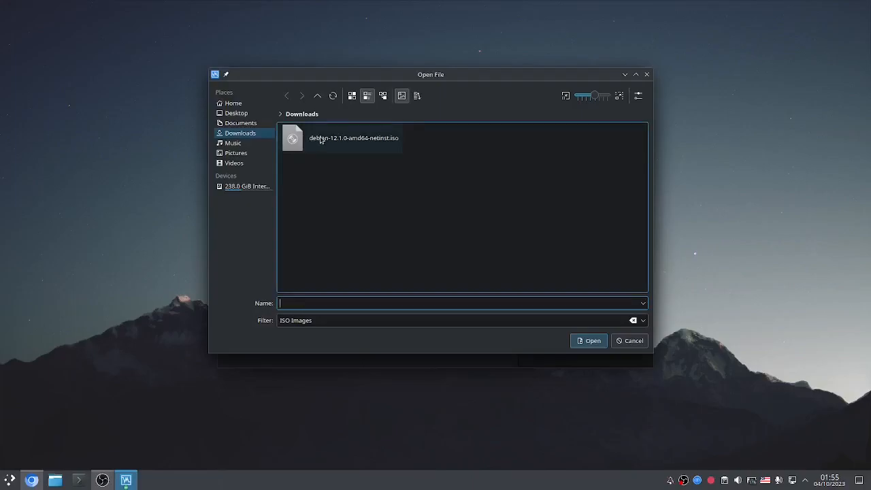
left_click(307, 142)
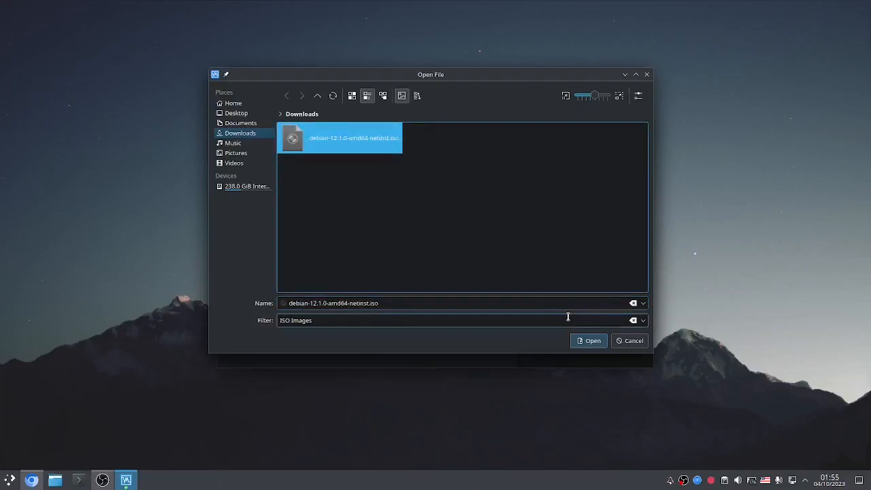
left_click(595, 346)
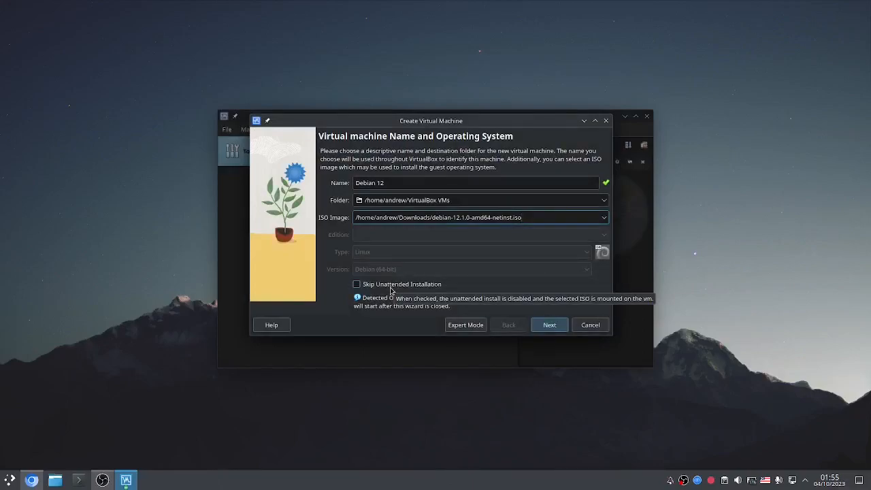
left_click(390, 289)
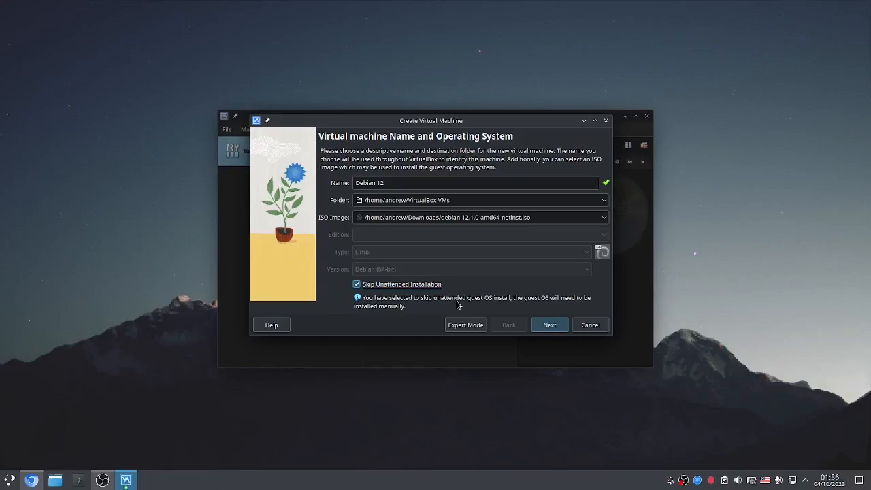
Step: Give the VM 2 processors with 2048 MB memory and advance to the virtual hard disk page
left_click(550, 325)
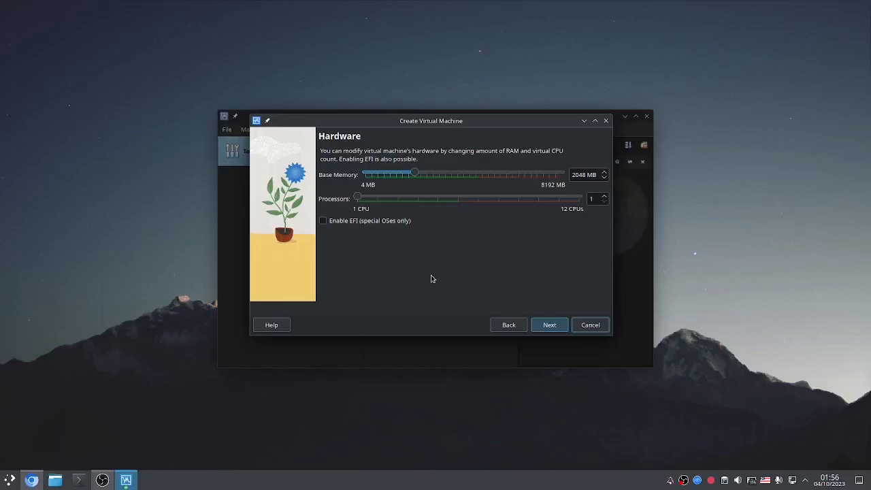
left_click_drag(359, 196, 377, 197)
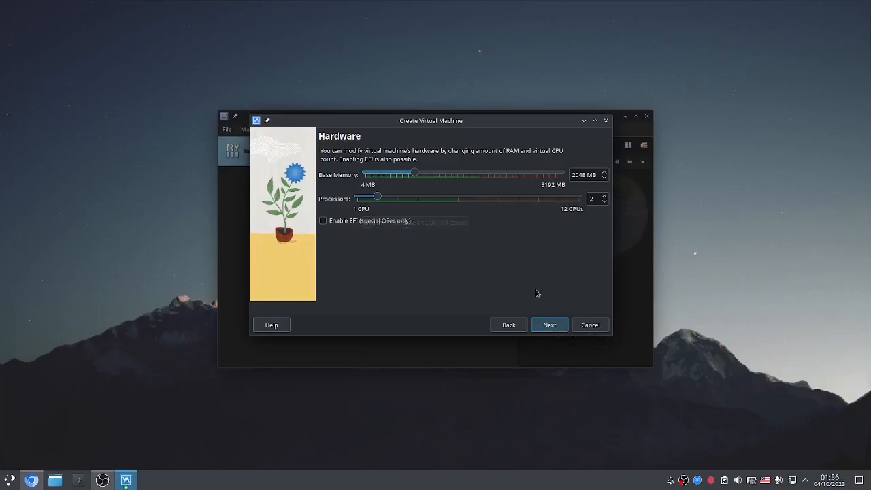
left_click(548, 324)
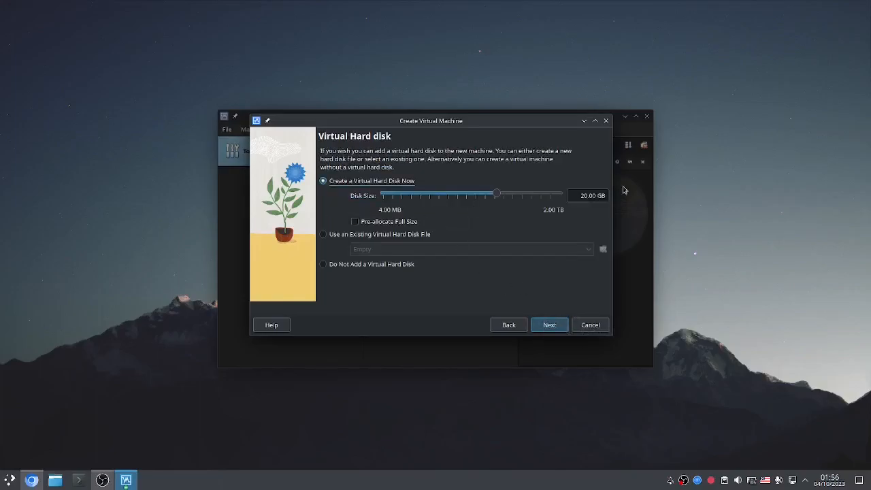
Step: Set the virtual disk size to 15 GB, review the summary and create the VM
double_click(598, 195)
type("15")
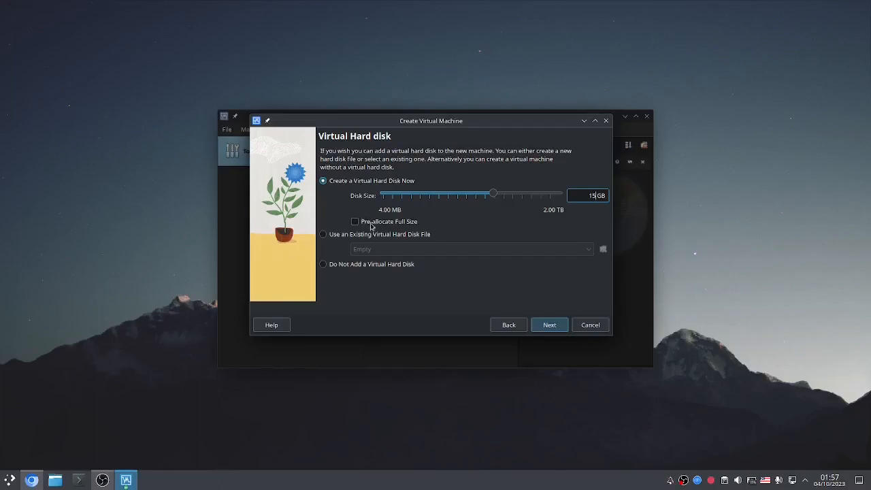
left_click(549, 324)
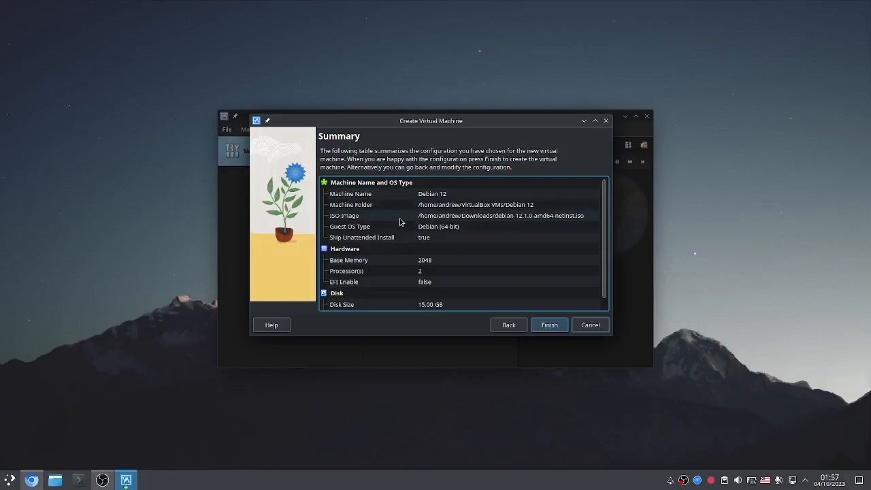
scroll(399, 228, "down", 1)
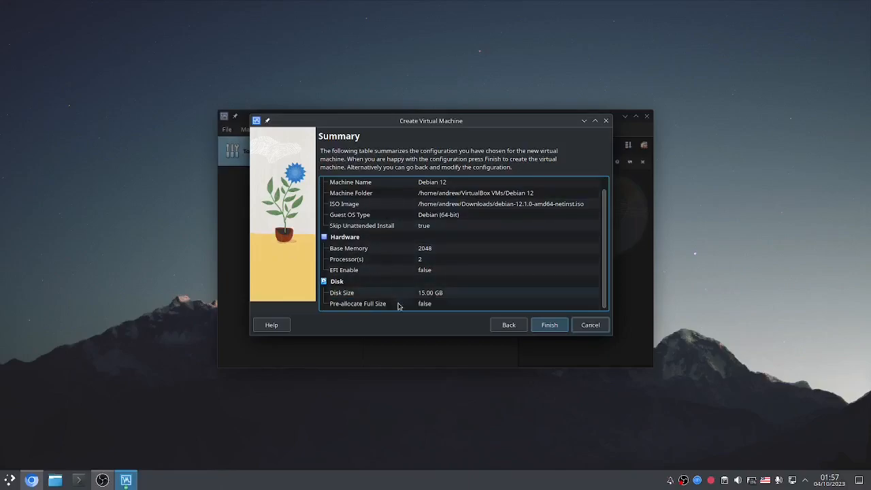
scroll(362, 216, "up", 1)
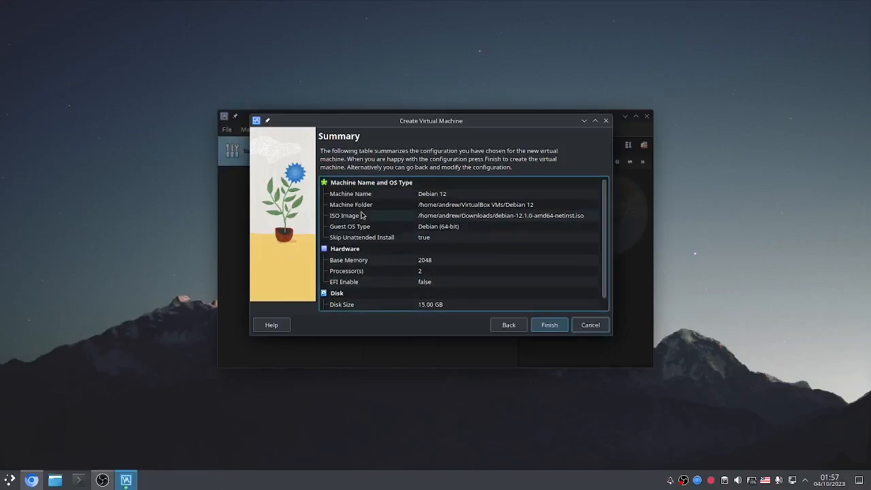
scroll(361, 215, "down", 1)
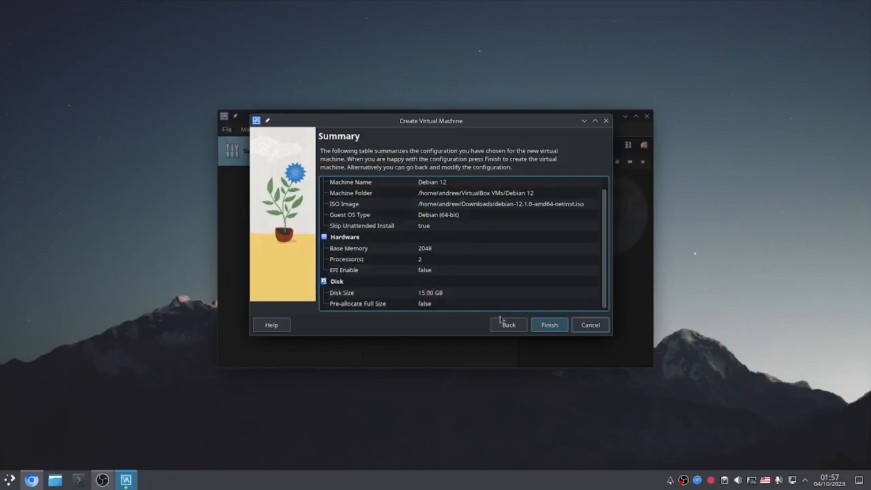
left_click(541, 327)
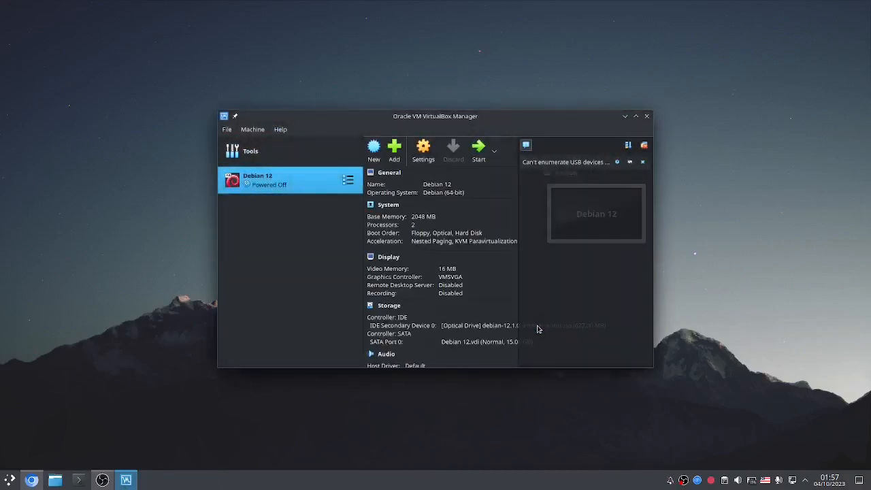
Step: Launch the Debian 12 VM and dismiss the keyboard auto-capture notice
key("ctrl+super+Left")
key("ctrl+super+Left")
double_click(296, 181)
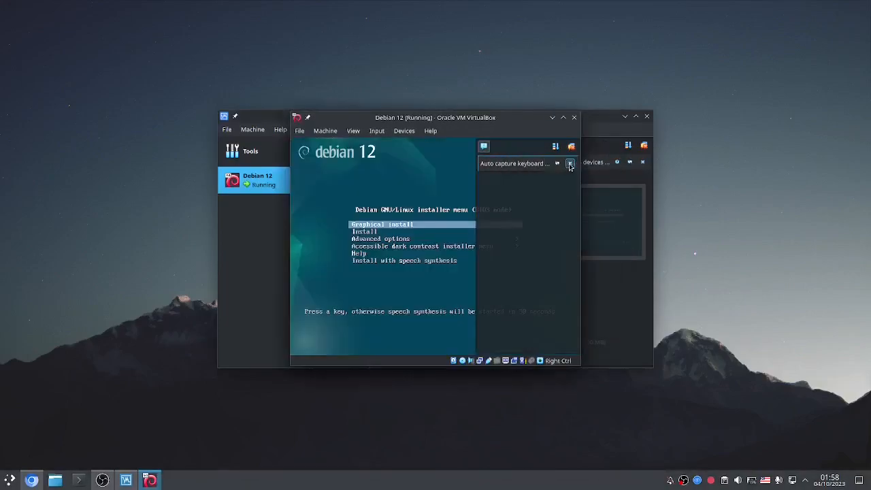
left_click(570, 165)
Step: Maximize the VM window and switch its display to Scaled Mode
double_click(495, 117)
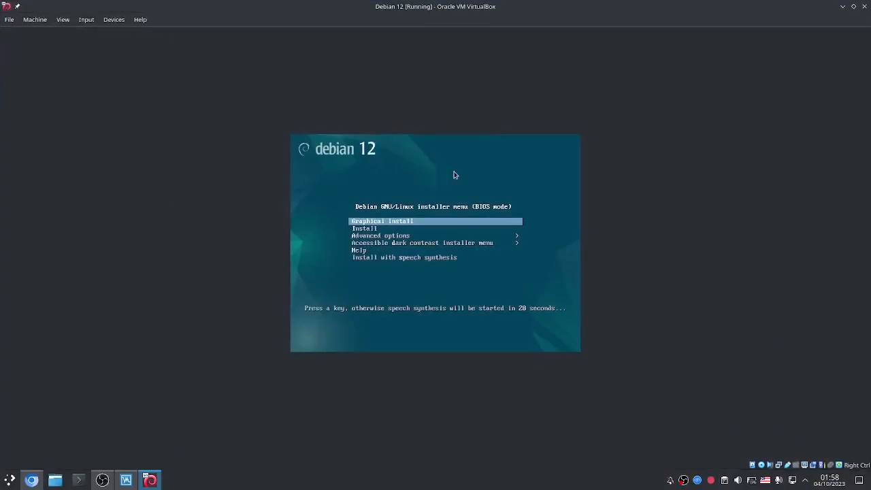
left_click(86, 20)
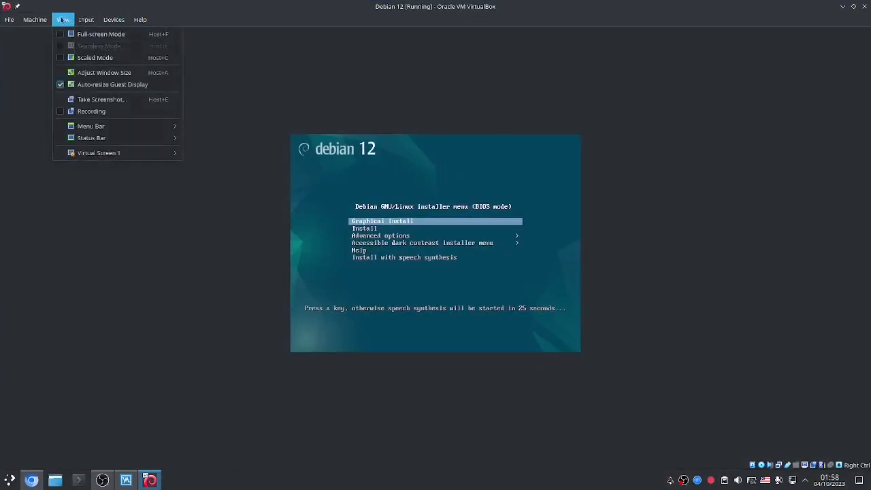
left_click(75, 59)
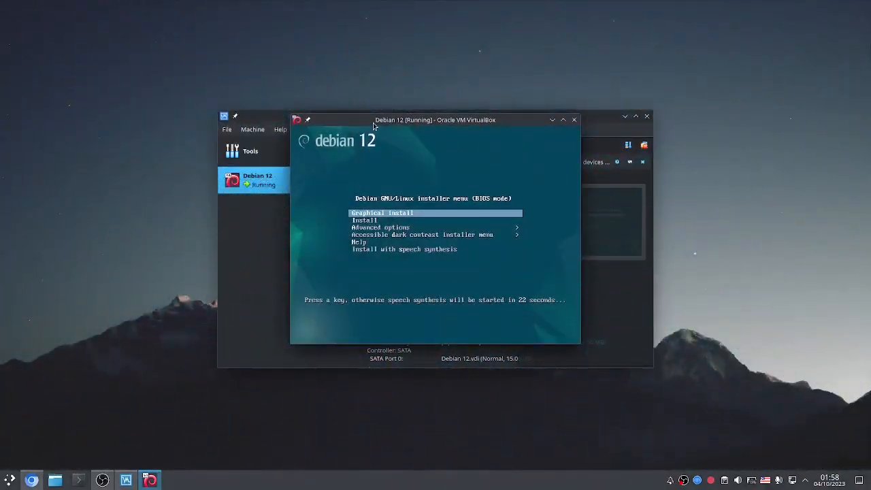
double_click(372, 121)
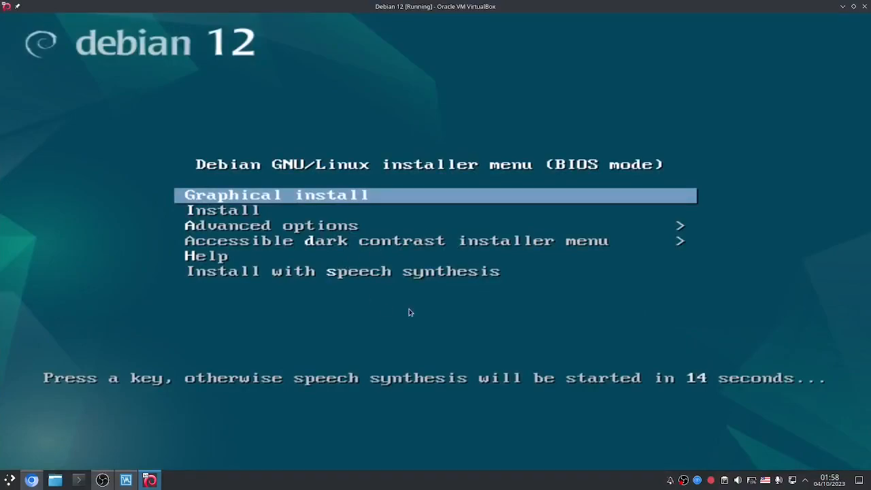
Step: Stop the boot countdown and start the Graphical install option
key("Down")
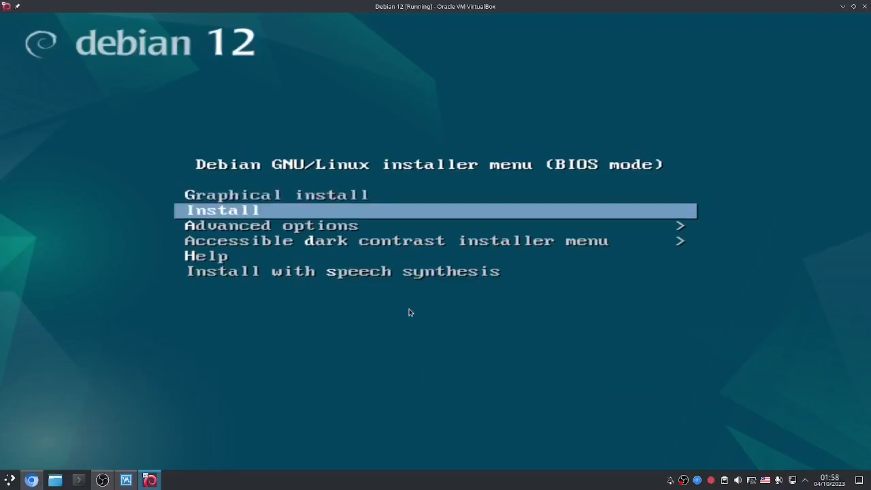
key("Up")
key("Down")
key("Up")
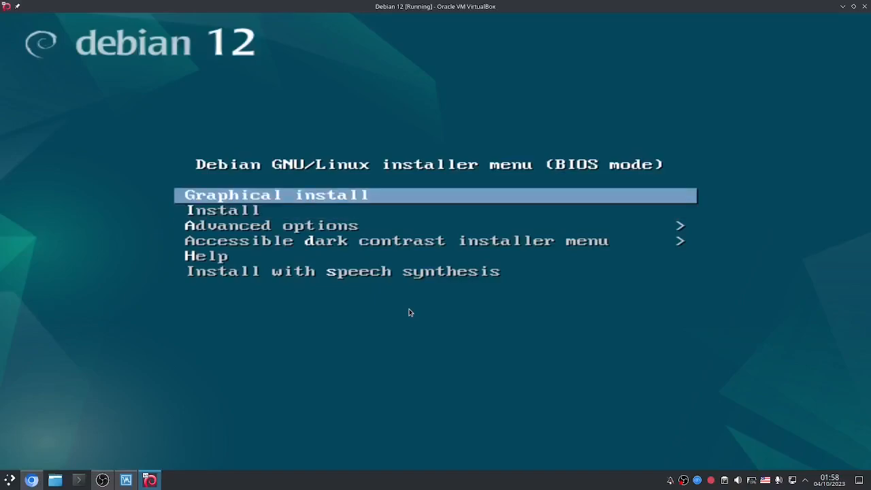
key("Return")
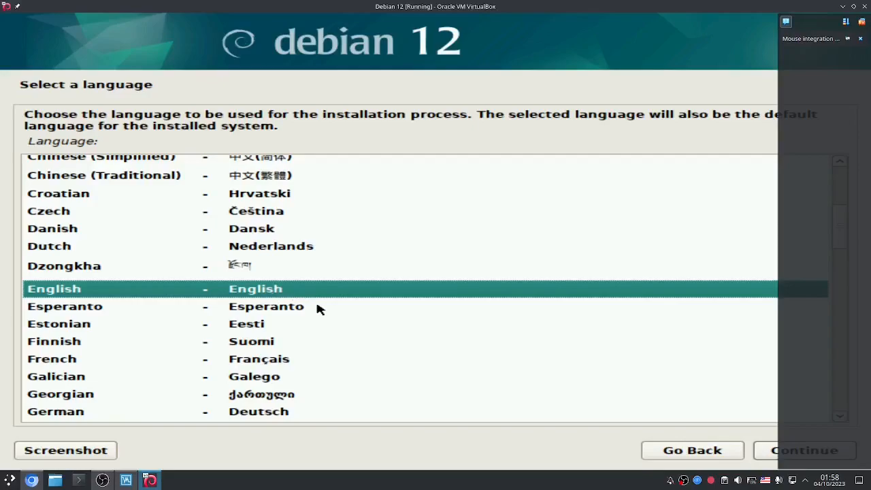
Step: Choose English as the language and Europe > Romania as the location
left_click(763, 451)
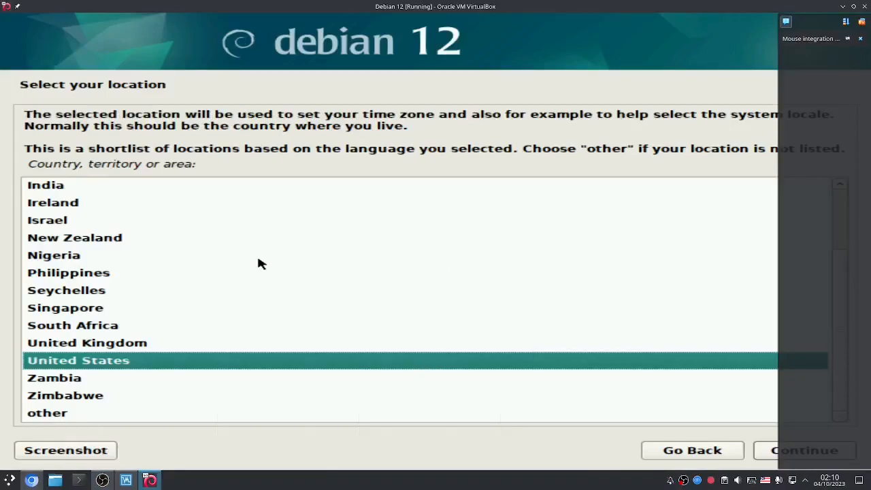
left_click(194, 413)
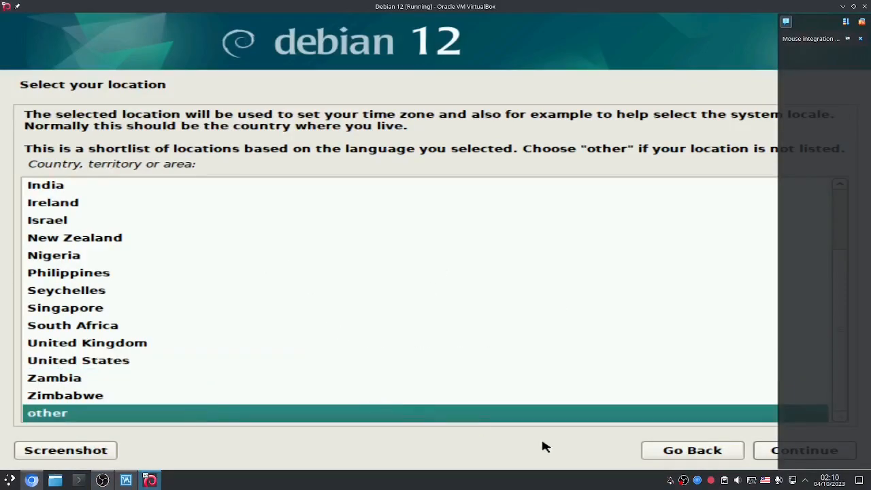
left_click(775, 454)
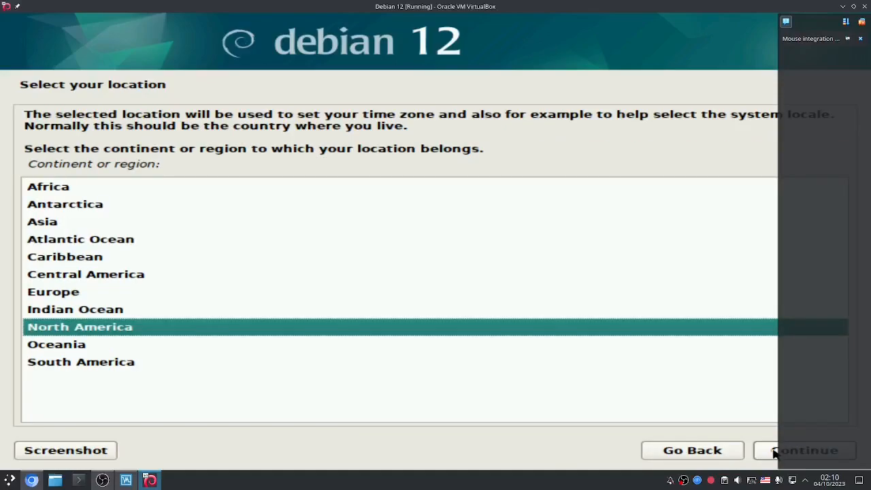
left_click(862, 38)
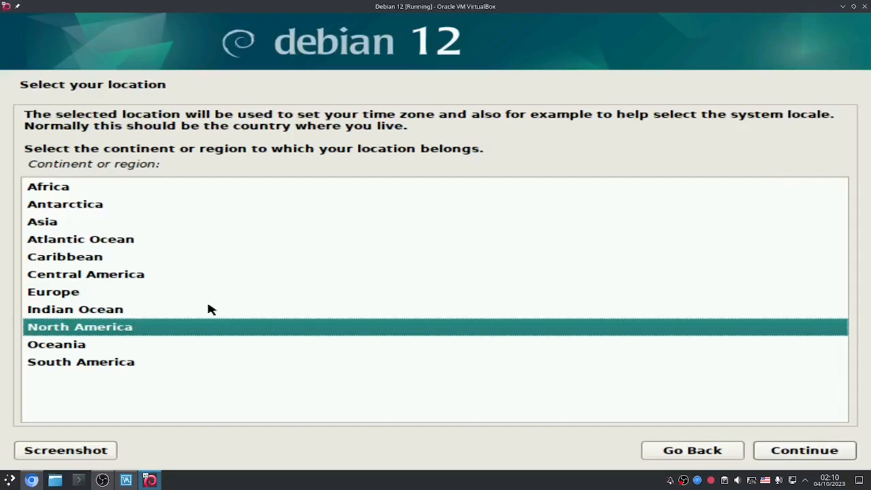
left_click(145, 290)
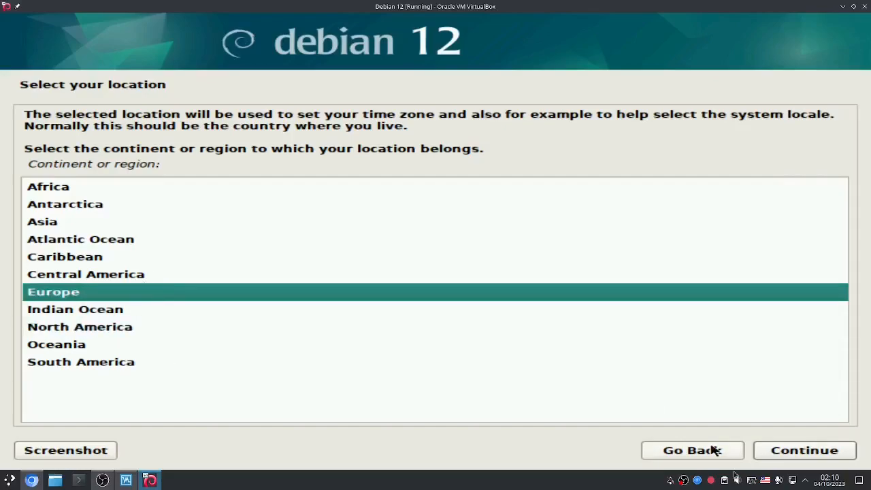
left_click(773, 456)
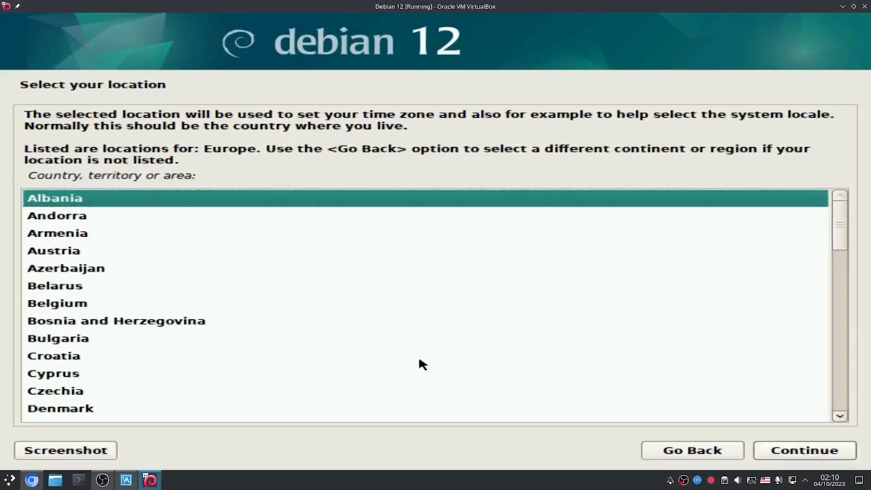
scroll(419, 364, "down", 10)
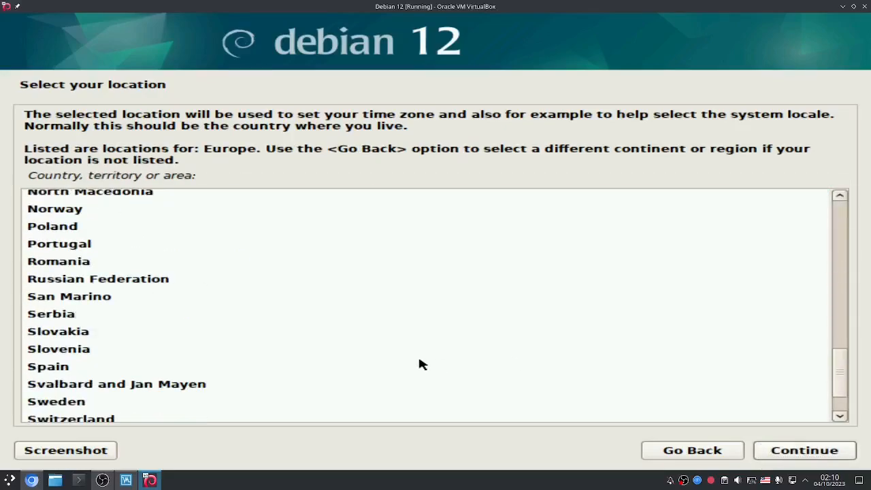
left_click(313, 263)
left_click(794, 457)
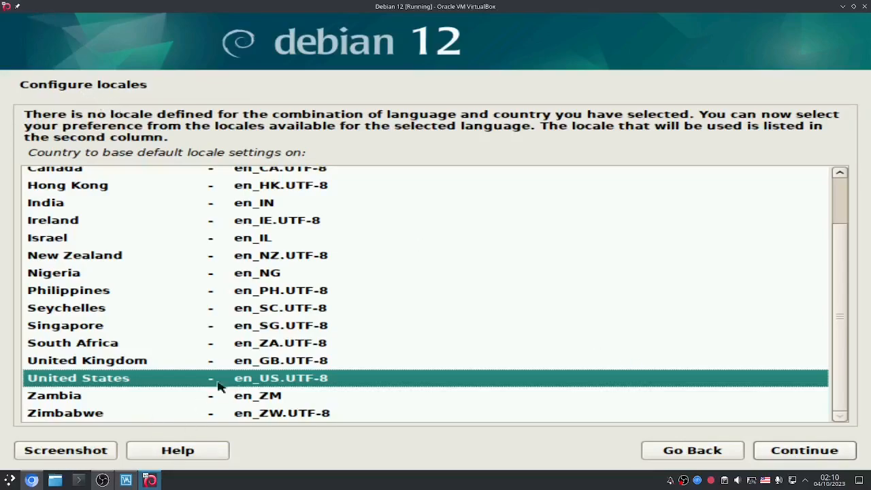
Step: Accept the United States en_US.UTF-8 locale and the American English keymap
left_click(771, 455)
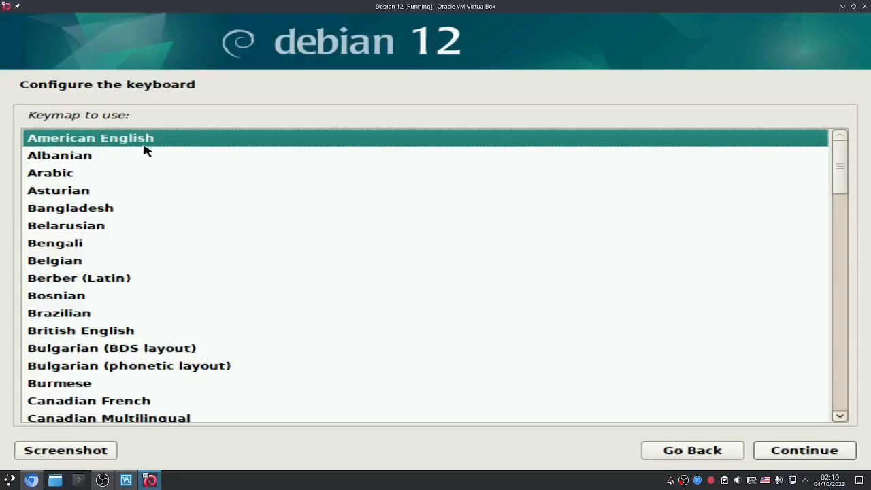
scroll(181, 172, "down", 5)
scroll(180, 172, "up", 5)
scroll(181, 172, "down", 8)
scroll(180, 172, "up", 7)
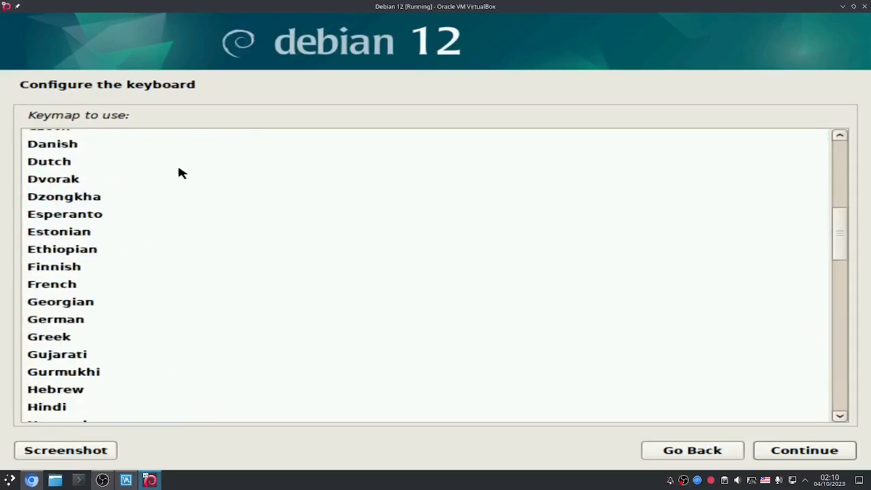
scroll(180, 172, "up", 3)
scroll(180, 173, "down", 1)
scroll(180, 172, "up", 1)
left_click(820, 456)
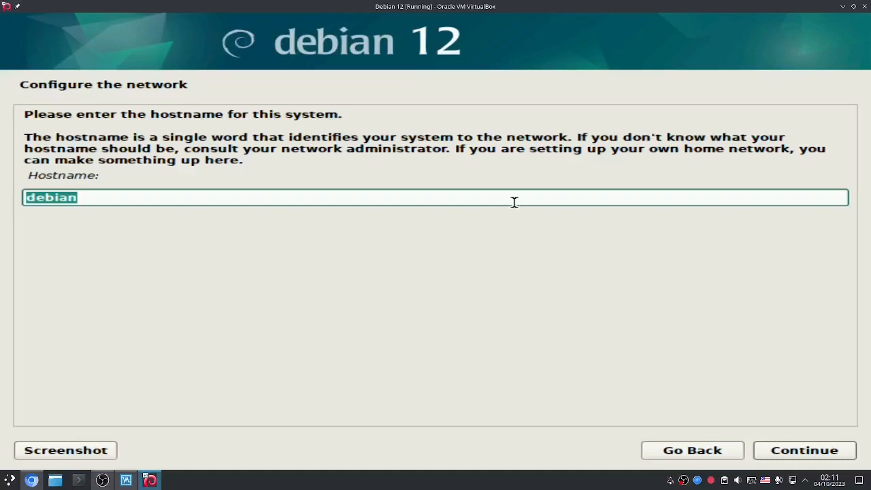
Step: Set the hostname to 'debianvm' and leave the domain name blank
key("BackSpace")
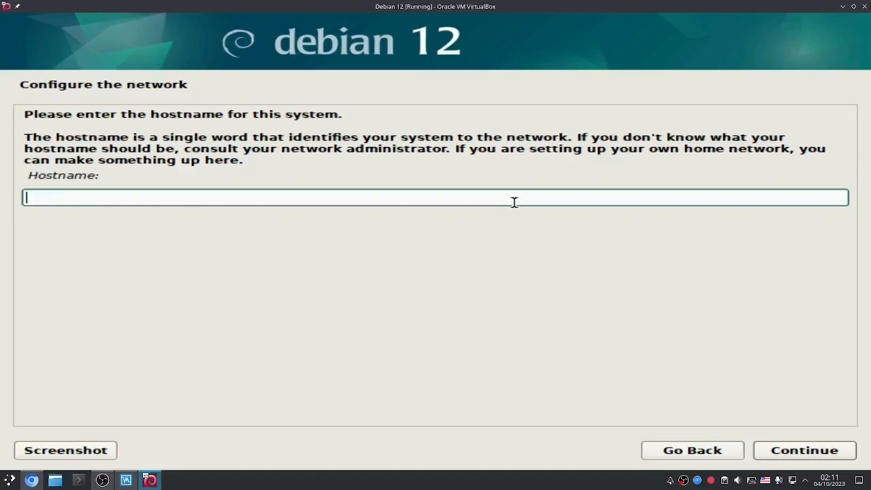
type("debianv")
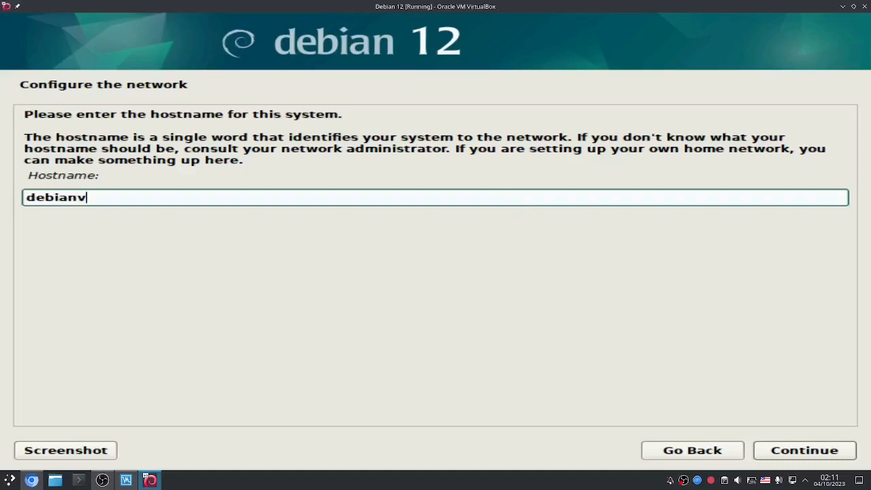
key("BackSpace")
type("-vm")
key("BackSpace")
key("BackSpace")
key("BackSpace")
type("vm")
left_click(796, 450)
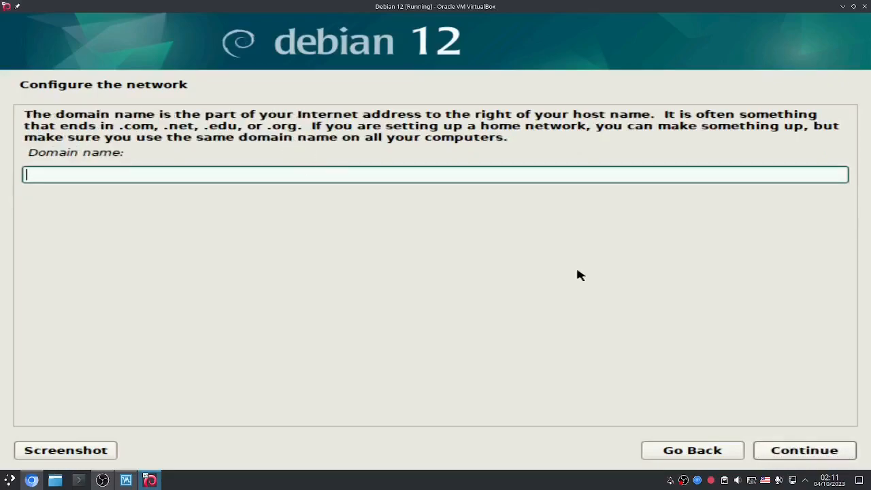
left_click(800, 452)
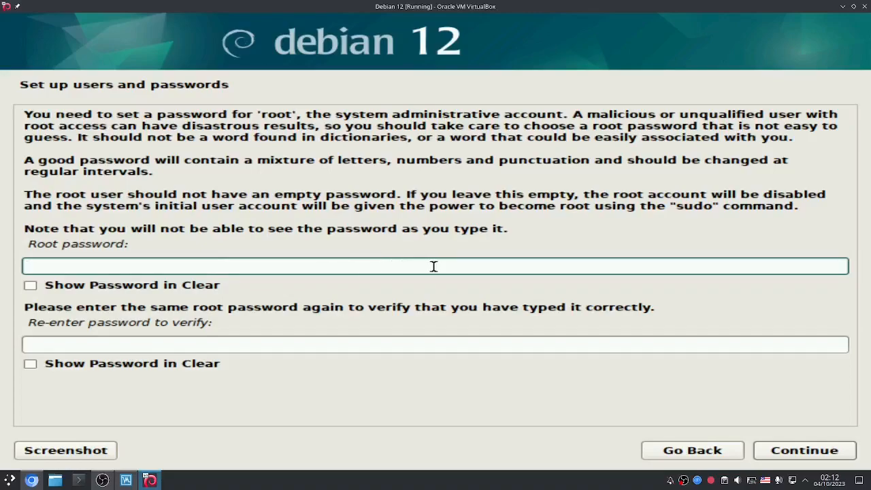
Step: Enter the root password and its confirmation, then submit them
type("••••")
key("BackSpace")
key("BackSpace")
key("BackSpace")
key("BackSpace")
type("************")
key("Tab")
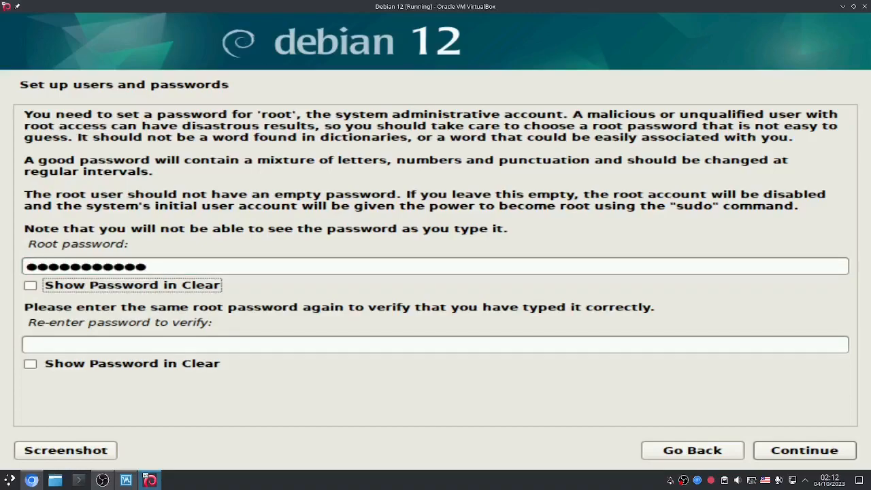
key("Tab")
type("************")
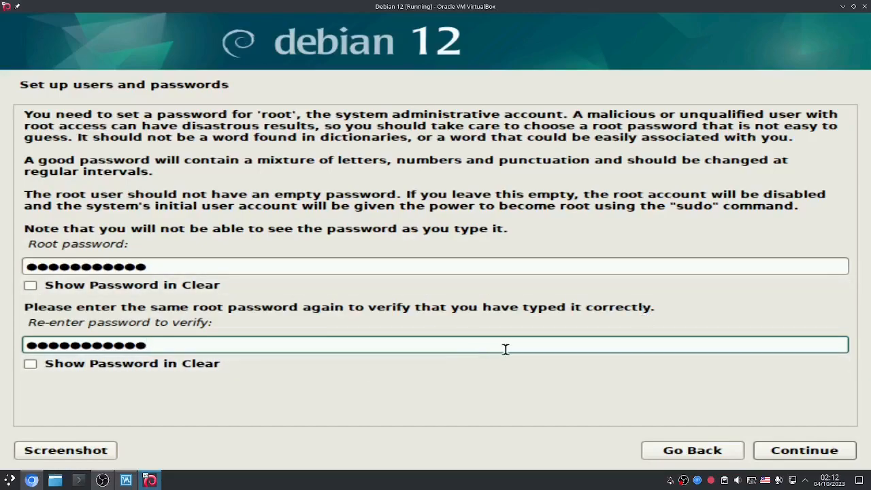
left_click(798, 453)
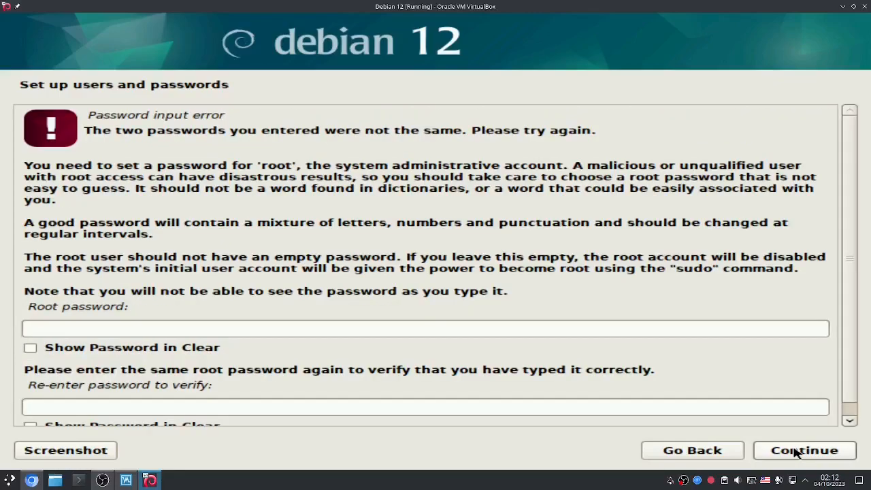
Step: Retype matching root passwords in both fields after the mismatch error and continue
left_click(499, 327)
type("************")
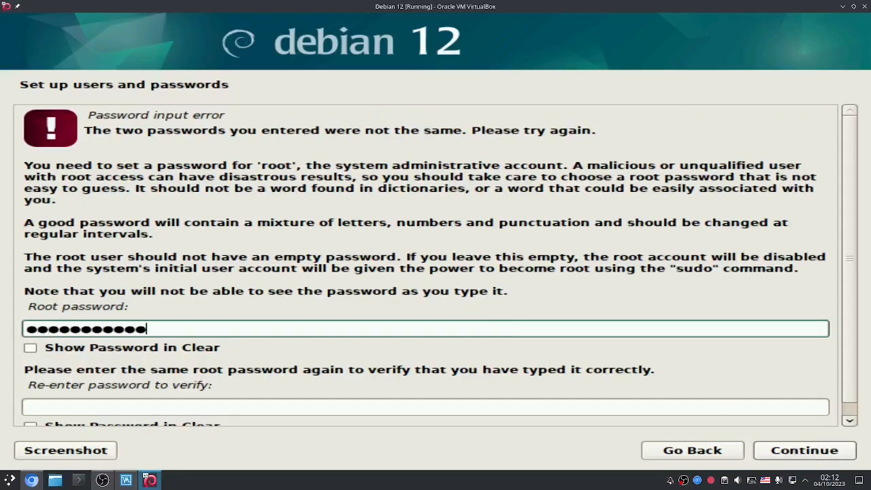
key("ctrl+a")
type("************")
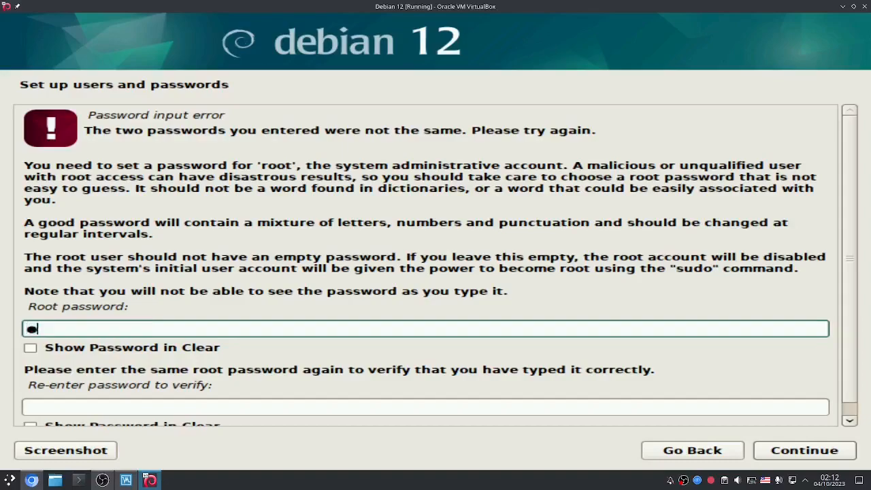
key("Tab")
key("Tab")
type("************")
key("Tab")
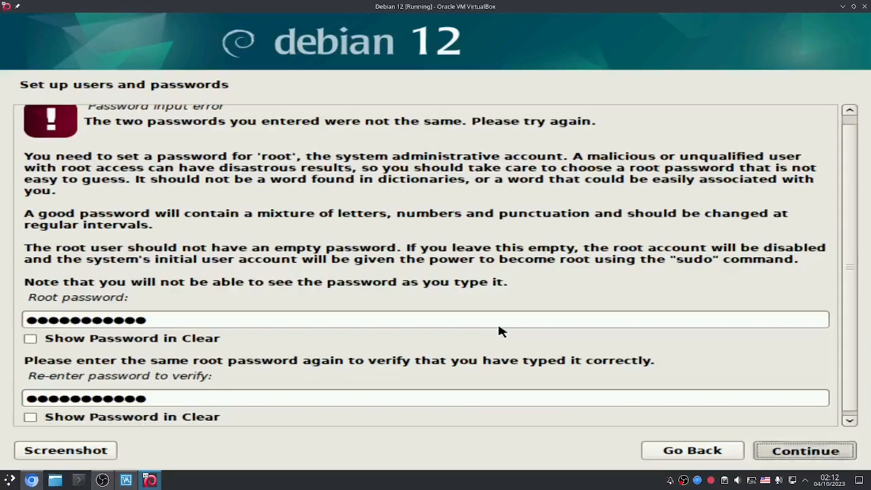
key("Return")
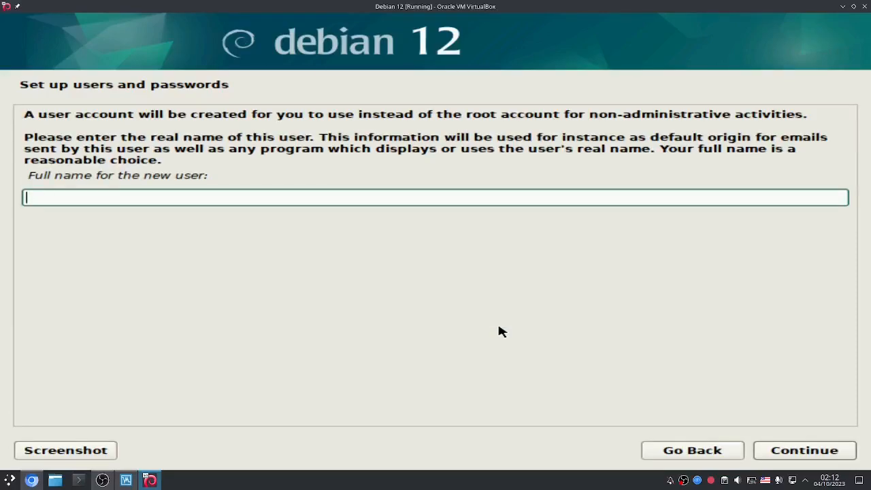
Step: Enter the user's full name, keep the suggested username, and set a confirmed user password
type("andrew")
key("Return")
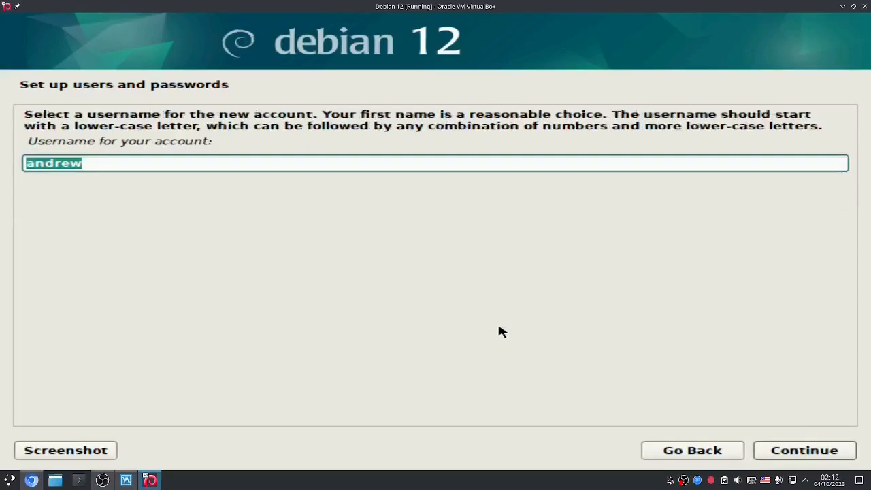
key("Return")
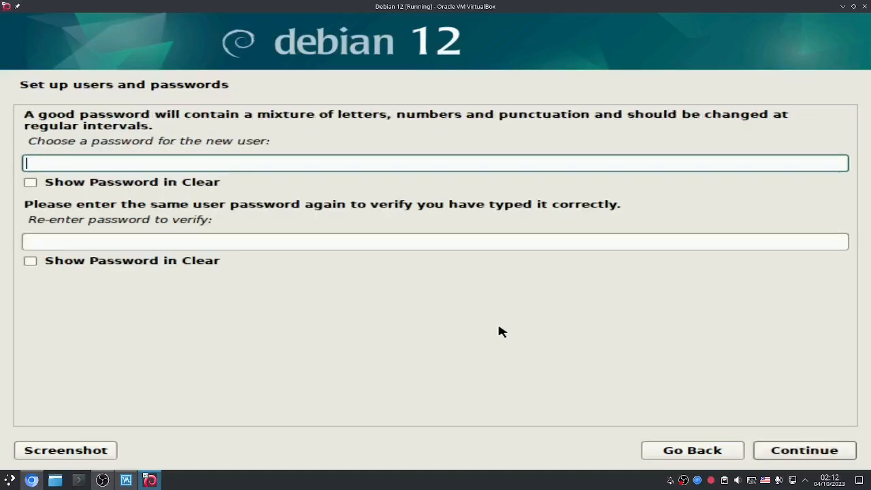
type("************")
key("Tab")
key("Tab")
type("************")
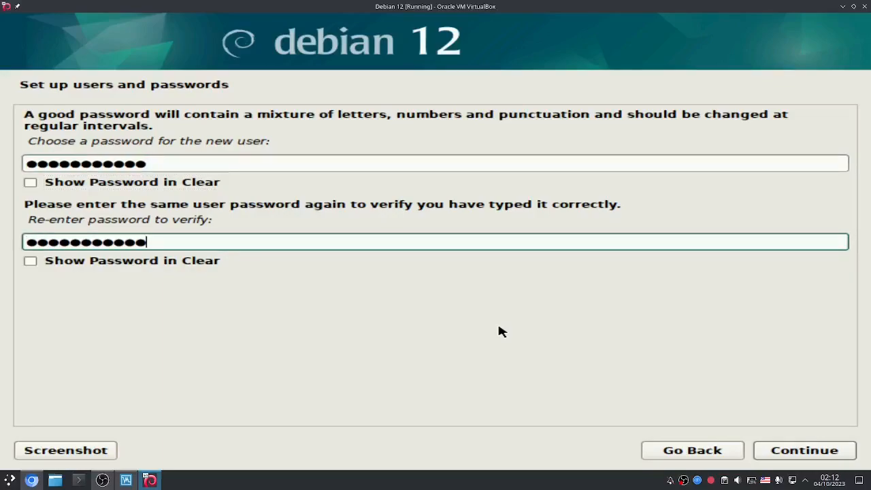
left_click(777, 454)
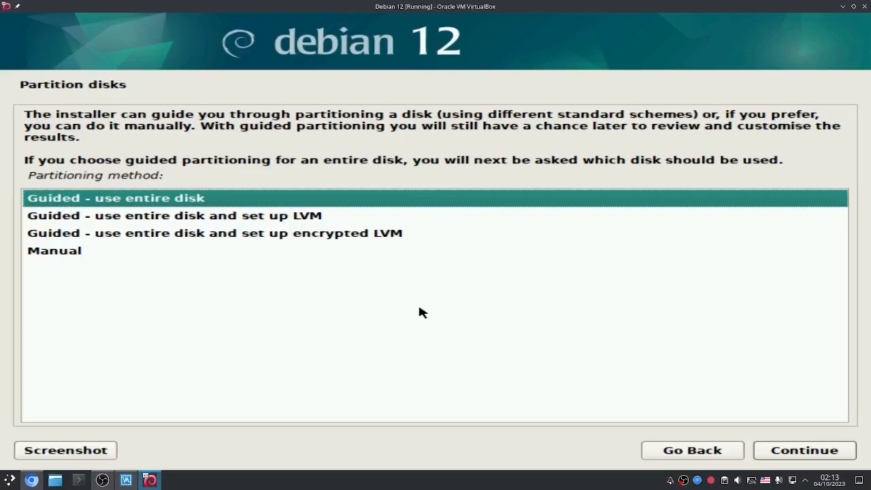
Step: Partition the whole 16.1 GB sda disk with all files in one partition and write the changes
left_click(802, 453)
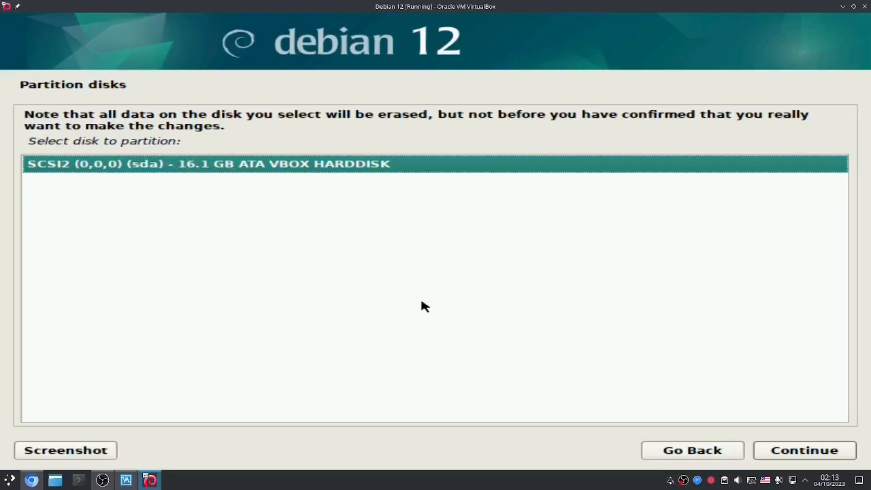
left_click(786, 457)
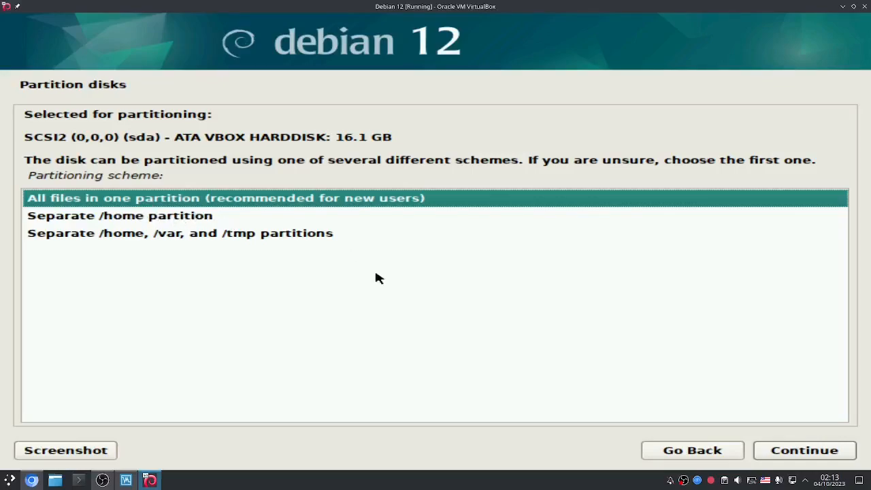
left_click(792, 452)
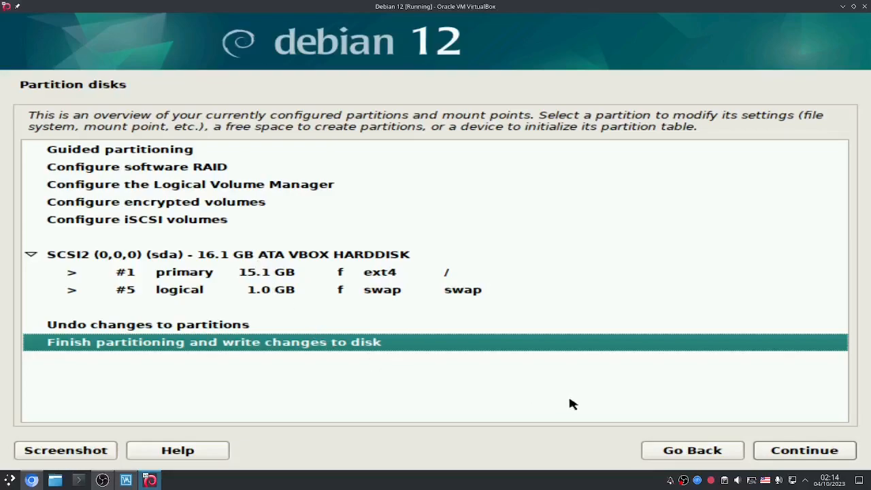
left_click(809, 455)
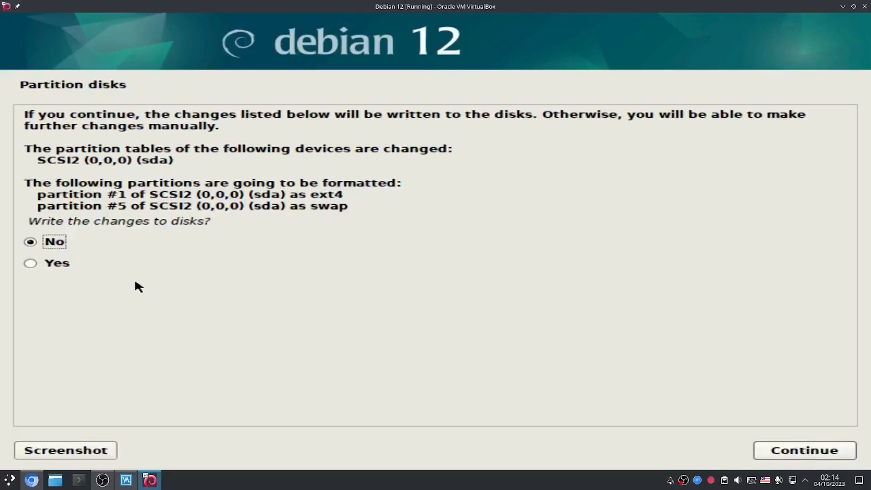
left_click(46, 264)
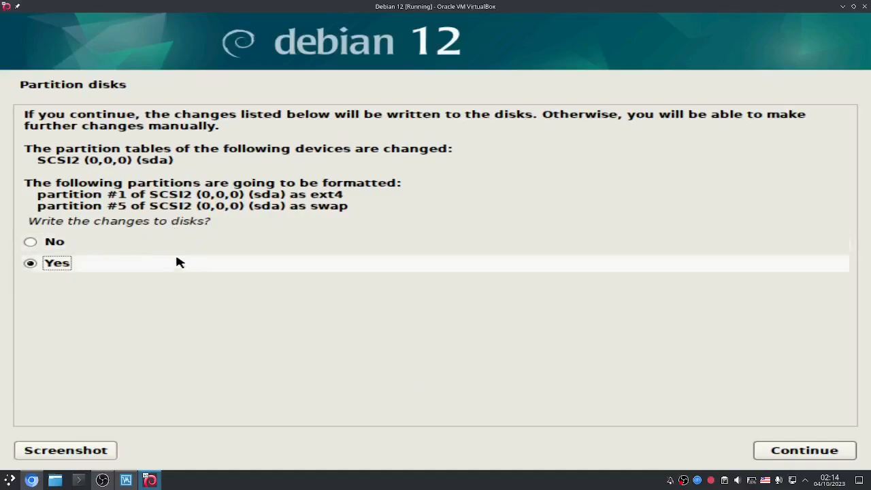
left_click(797, 451)
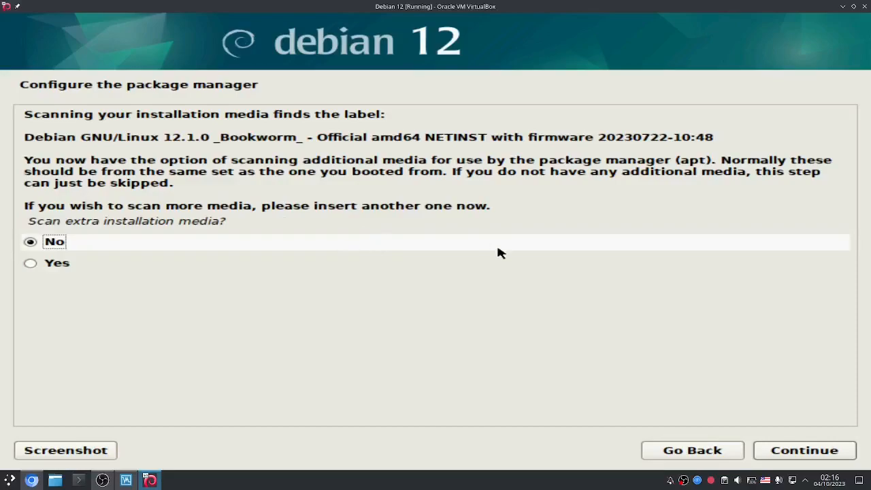
Step: Skip extra media and use the Romania deb.debian.org mirror with no HTTP proxy
left_click(801, 452)
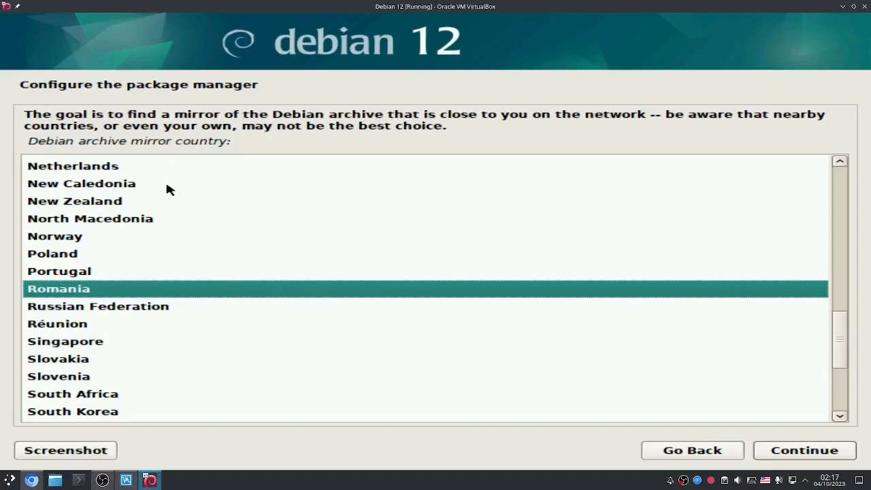
left_click(170, 203)
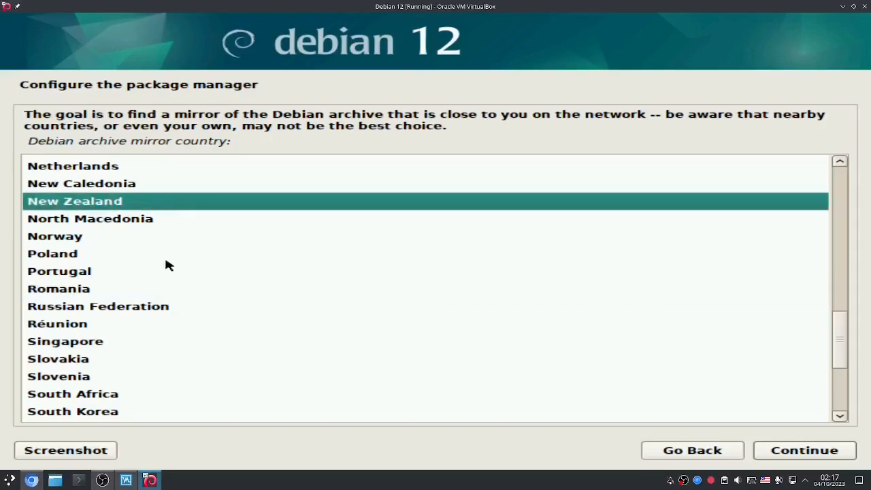
left_click(151, 278)
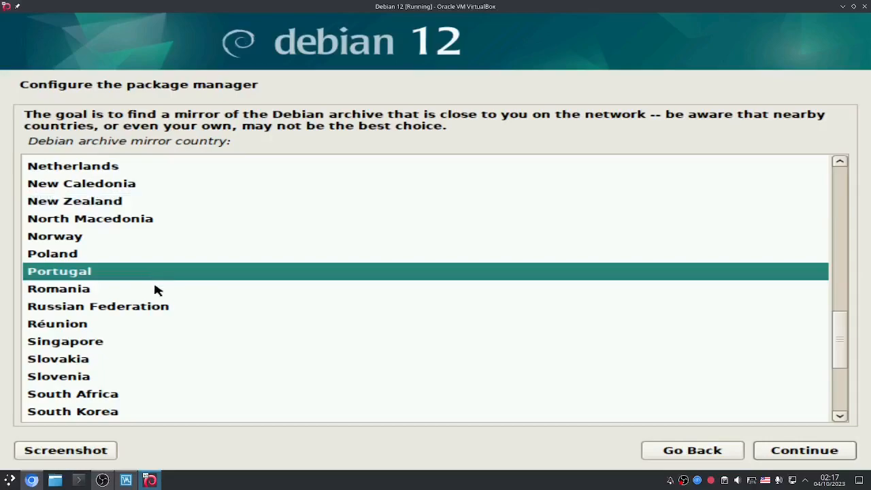
left_click(155, 288)
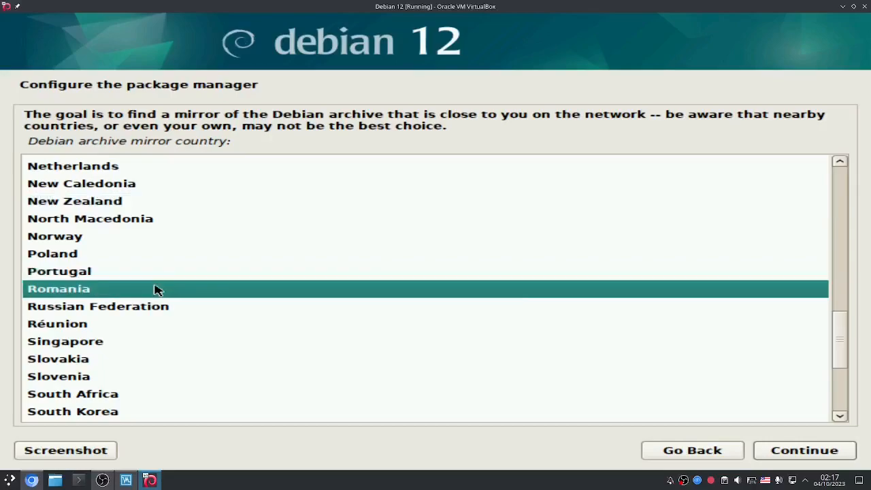
left_click(808, 460)
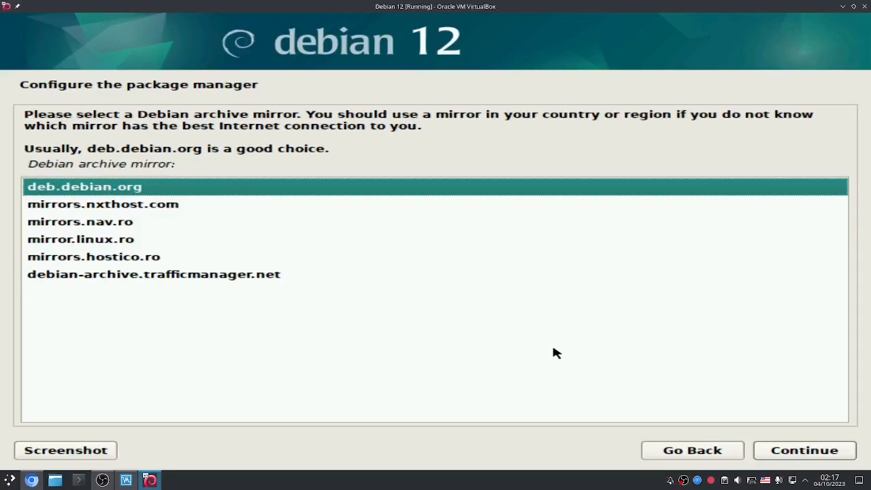
left_click(797, 460)
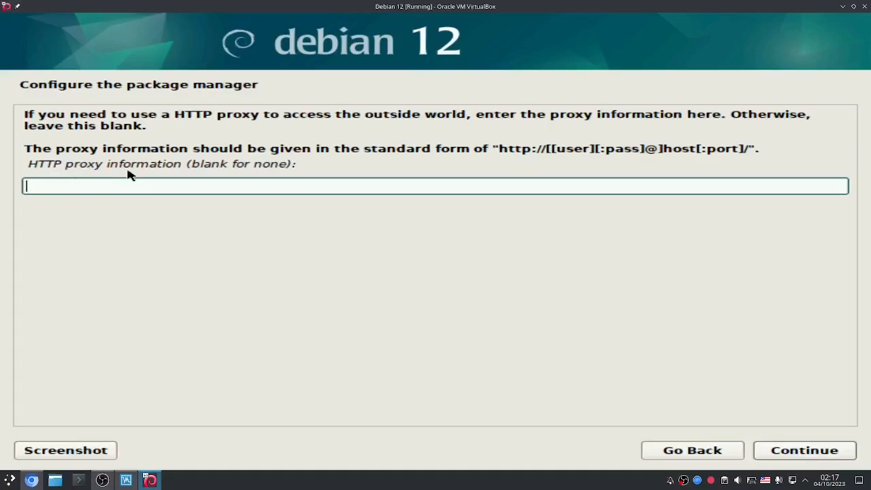
left_click(824, 459)
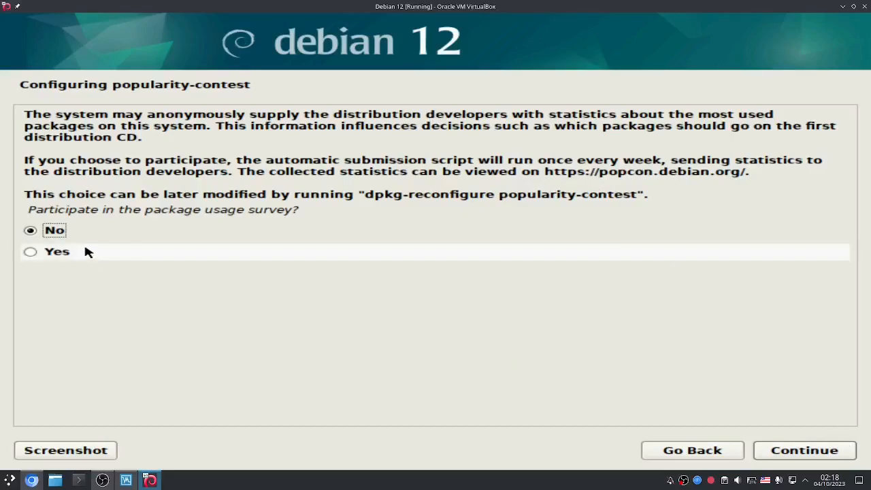
Step: Decline the usage survey and deselect Debian desktop environment and GNOME
left_click(801, 453)
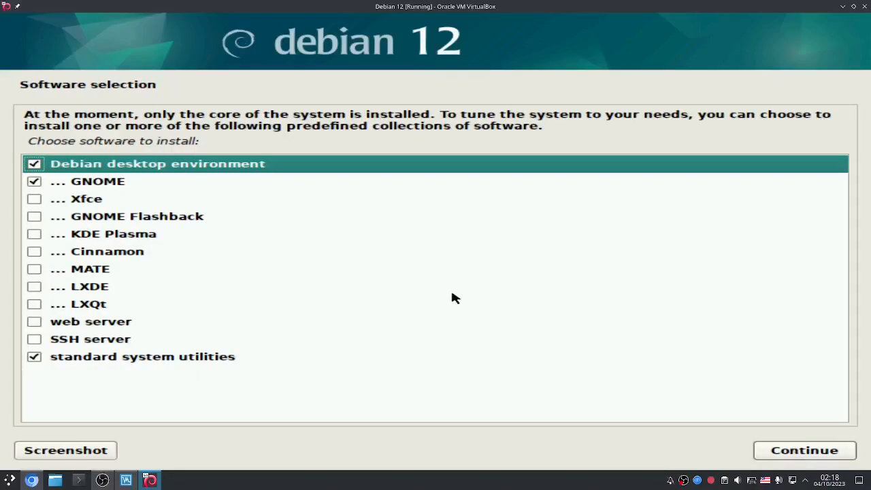
left_click(29, 166)
left_click(37, 183)
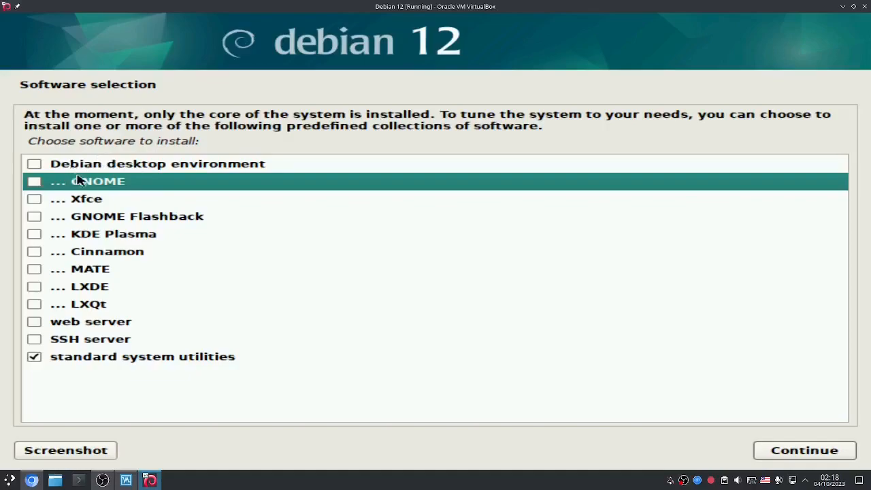
Step: Select KDE Plasma, LXDE, web server and SSH server, then start installing the software
left_click(35, 234)
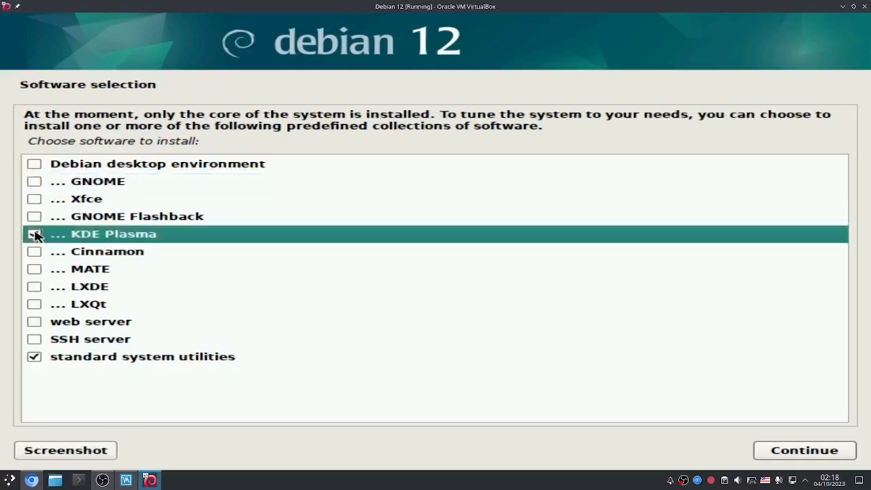
left_click(35, 234)
left_click(35, 289)
left_click(34, 289)
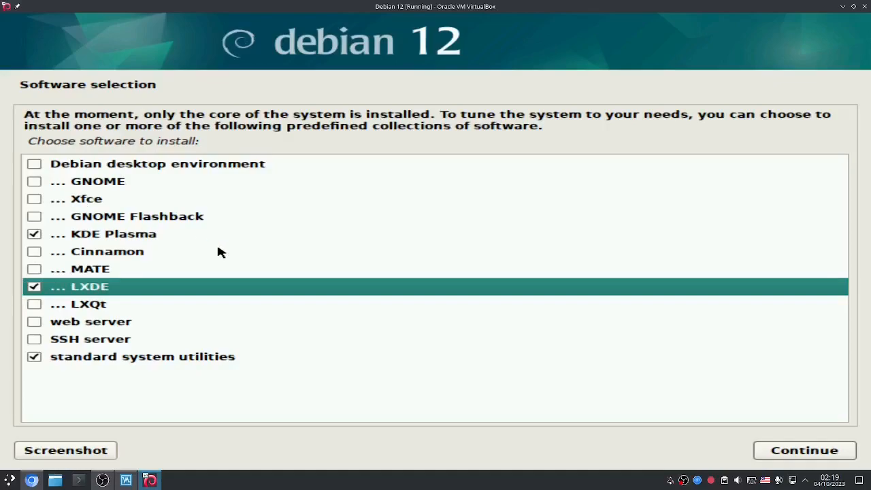
left_click(35, 286)
left_click(34, 324)
left_click(34, 340)
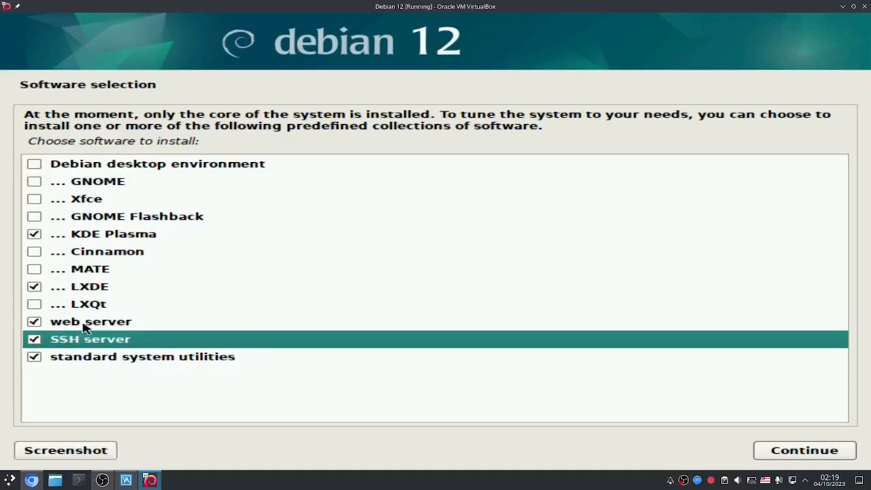
left_click(796, 446)
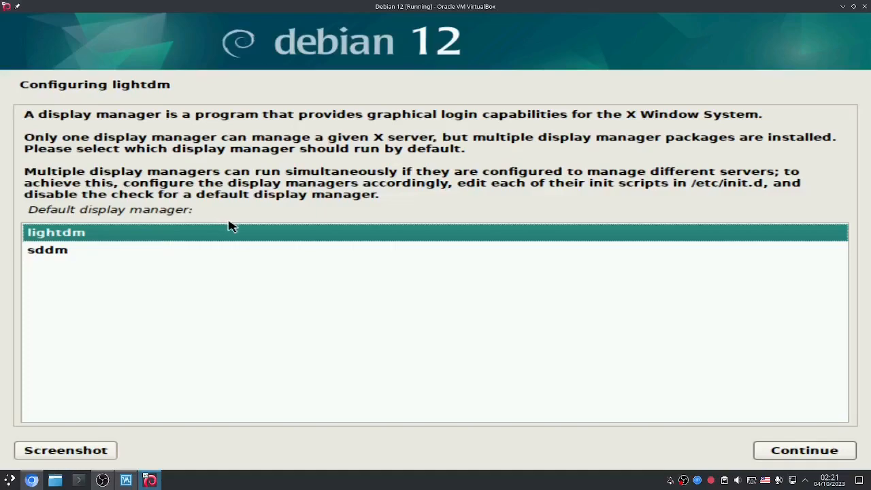
Step: Keep lightdm as the default display manager and let the software install
left_click(803, 450)
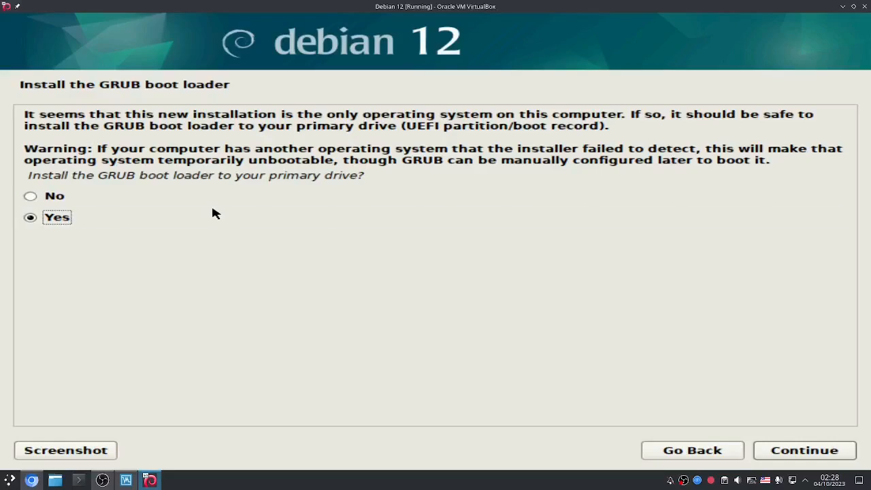
Step: Install the GRUB boot loader to /dev/sda
left_click(806, 448)
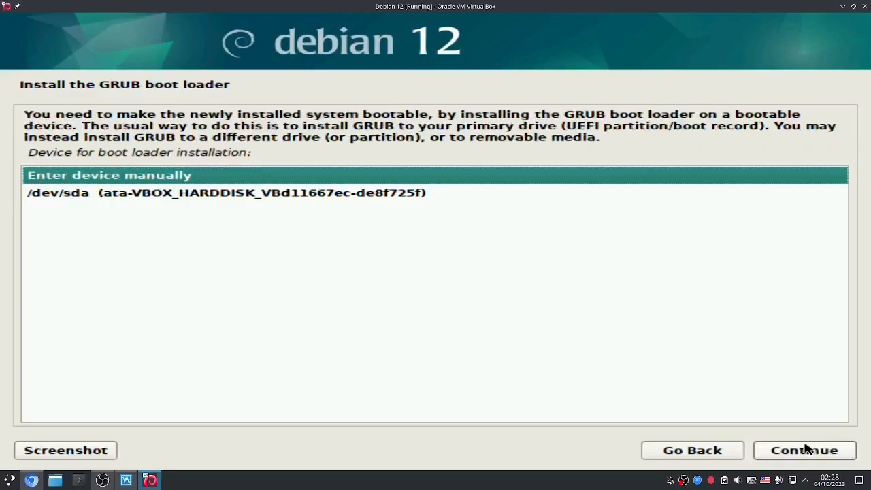
left_click(302, 195)
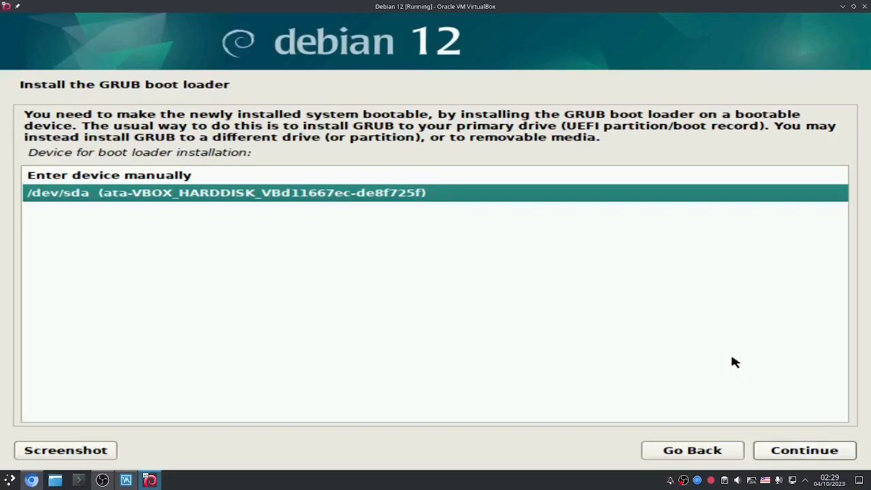
left_click(784, 448)
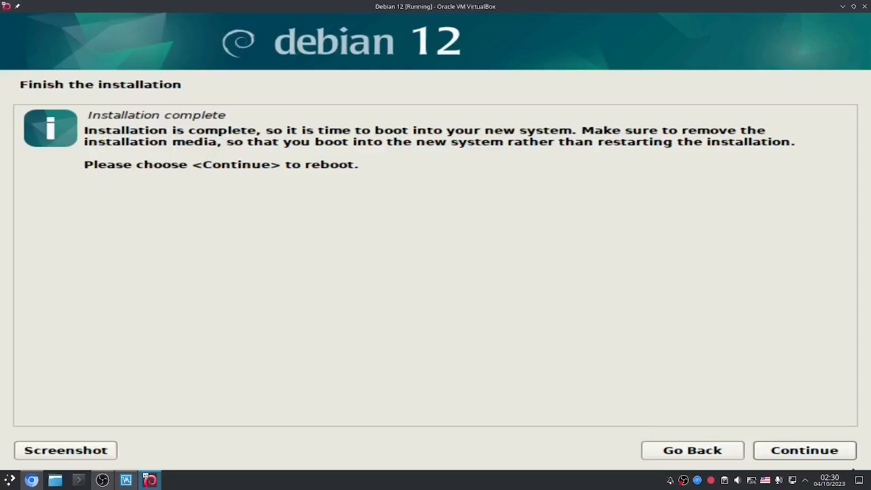
Step: Continue past Installation complete to reboot into the new Debian system
left_click(796, 452)
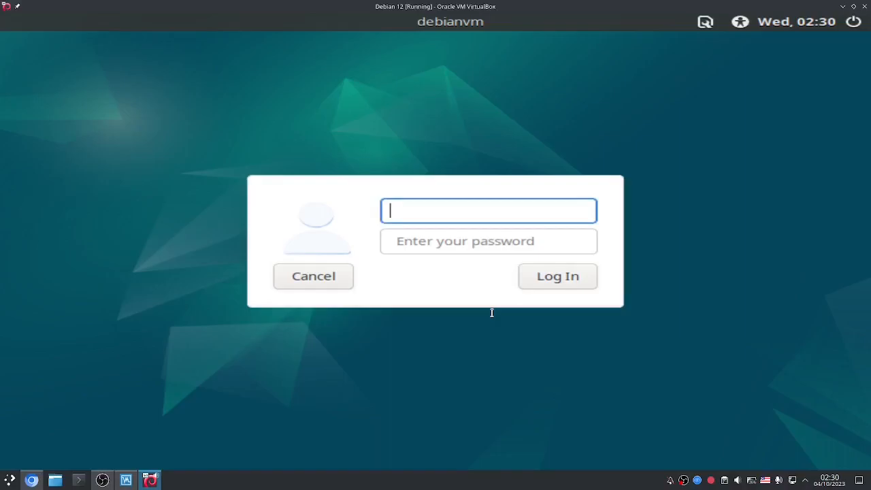
Step: Log in with the user's username and password, then open the LXDE application menu
type("andrew")
key("Tab")
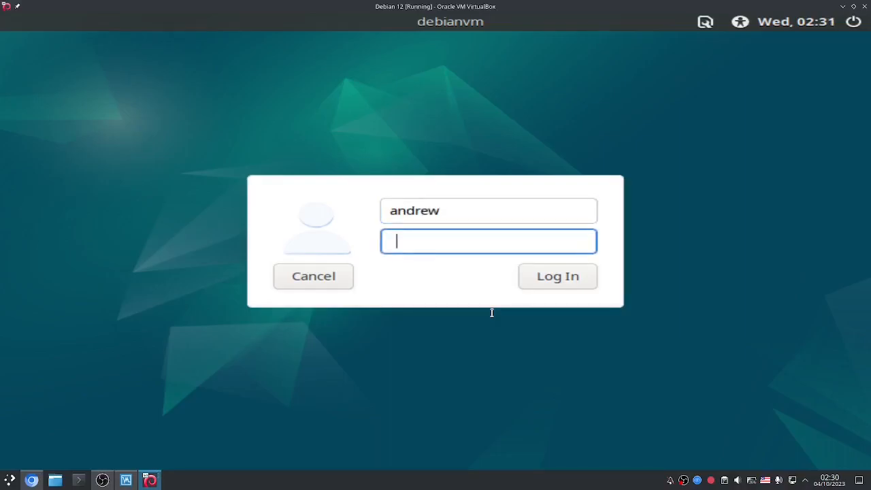
type("****")
key("BackSpace")
key("BackSpace")
key("BackSpace")
type("***********")
key("Return")
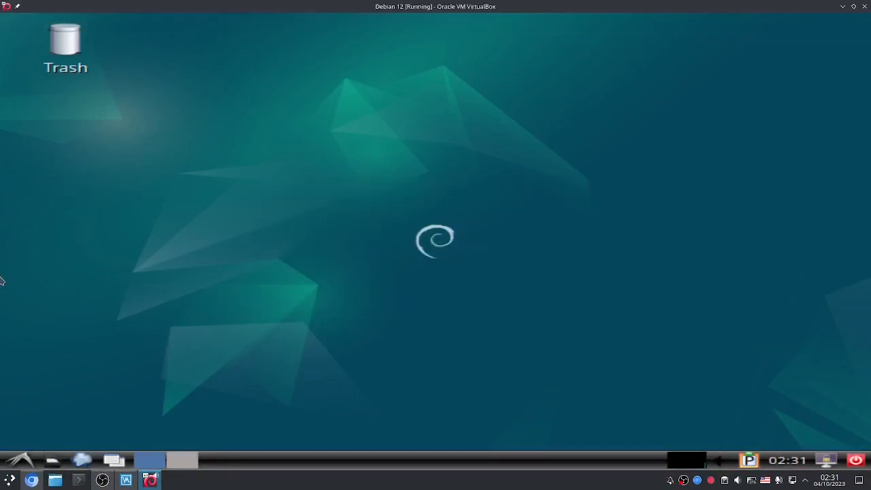
left_click(28, 461)
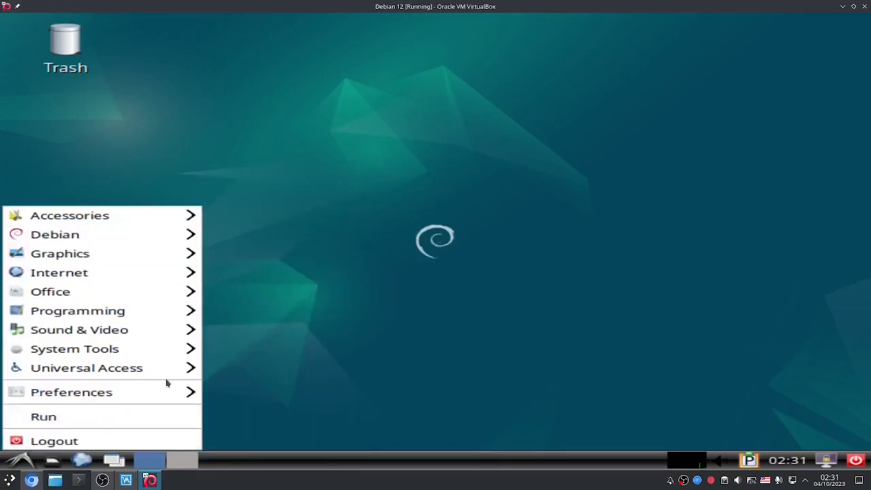
mouse_move(159, 335)
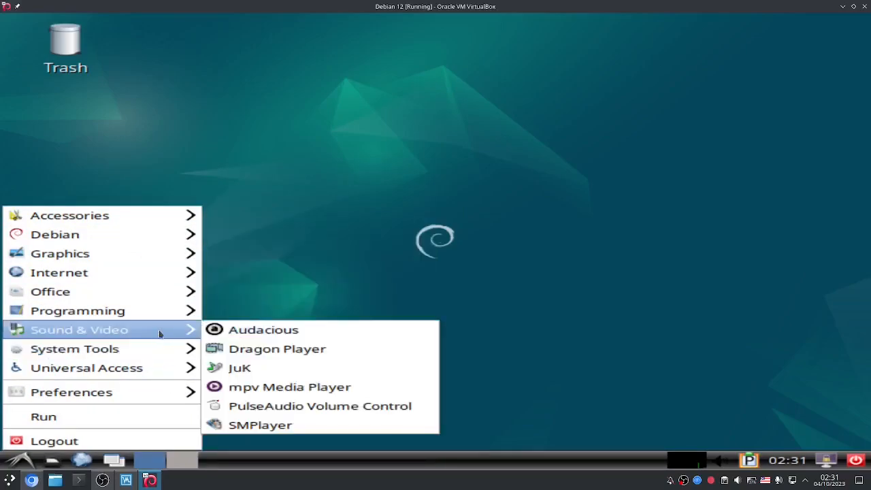
mouse_move(149, 315)
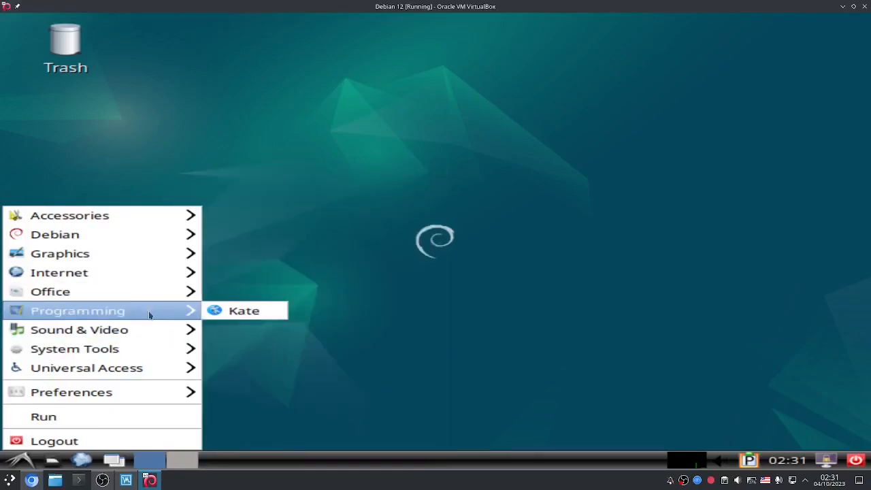
mouse_move(136, 276)
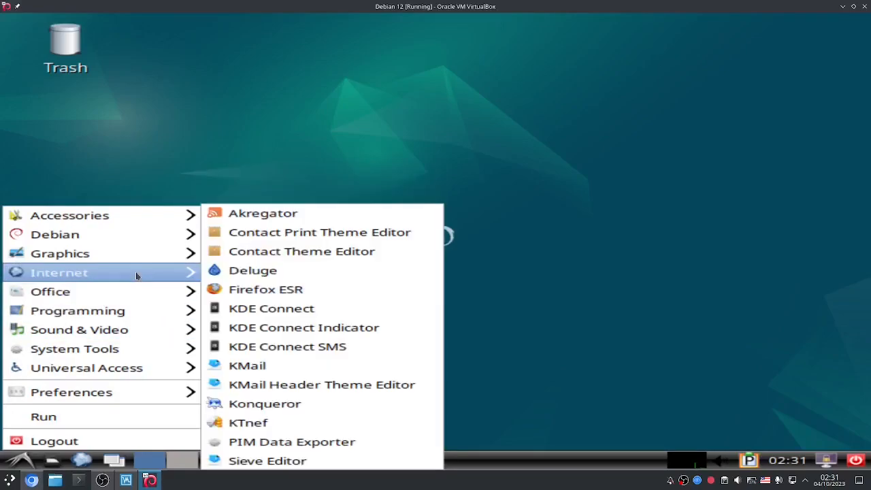
mouse_move(151, 218)
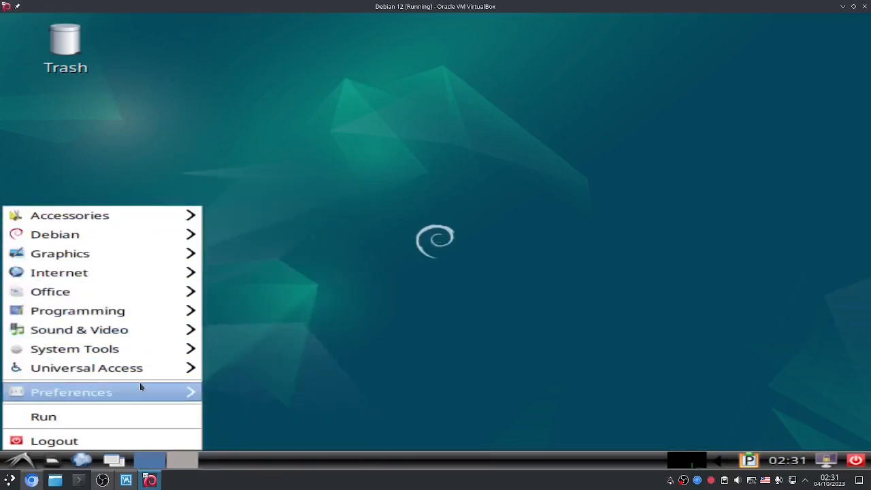
Step: Log out of the LXDE session through the Logout dialog
left_click(155, 439)
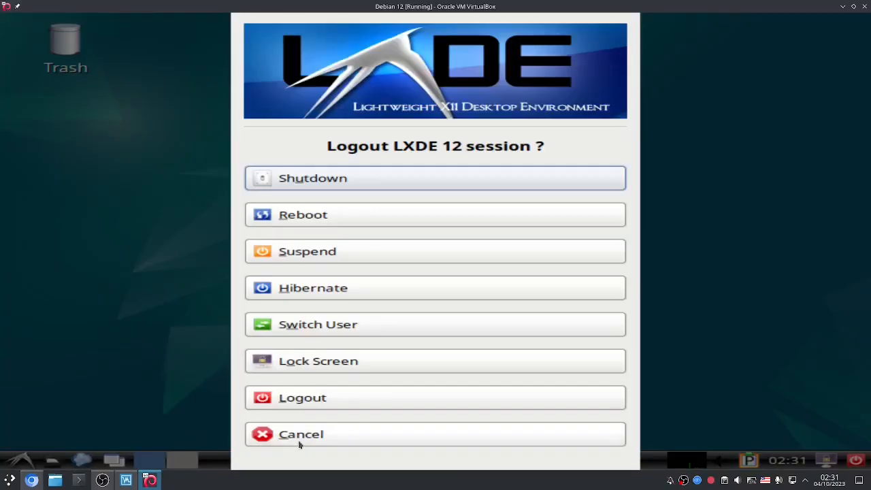
left_click(332, 404)
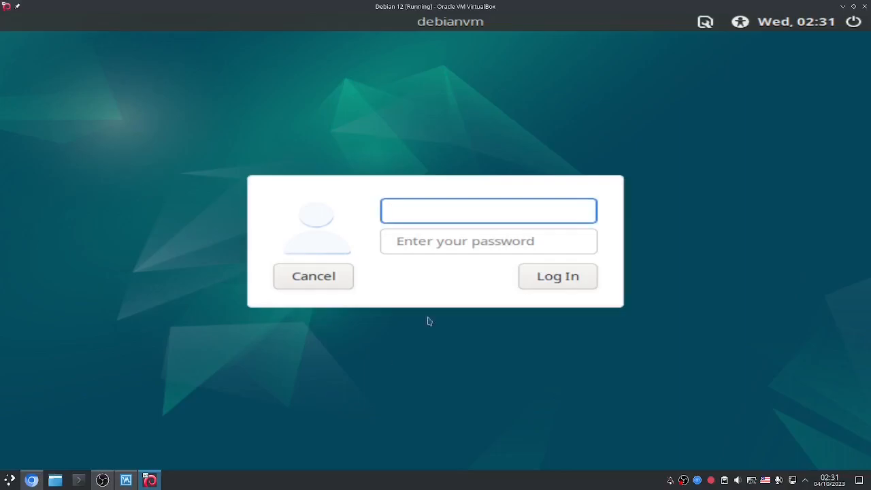
Step: Pick the Plasma (X11) session and sign in with the user's username and password
left_click(705, 23)
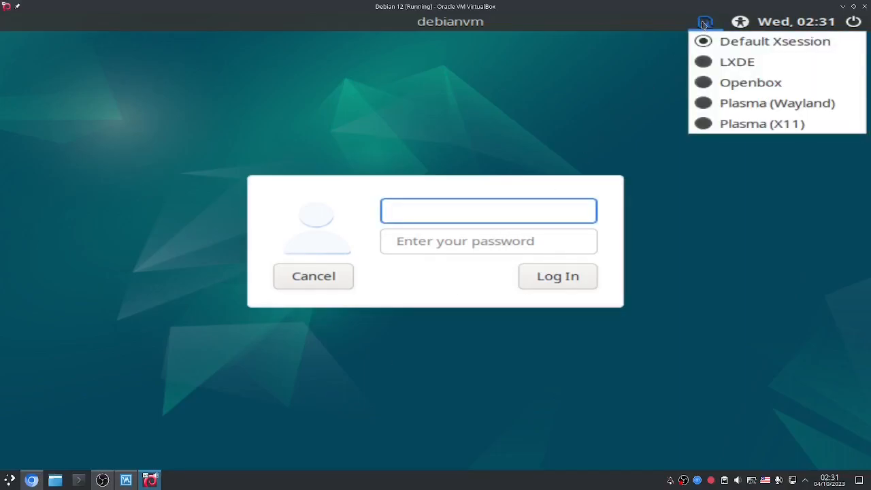
left_click(722, 125)
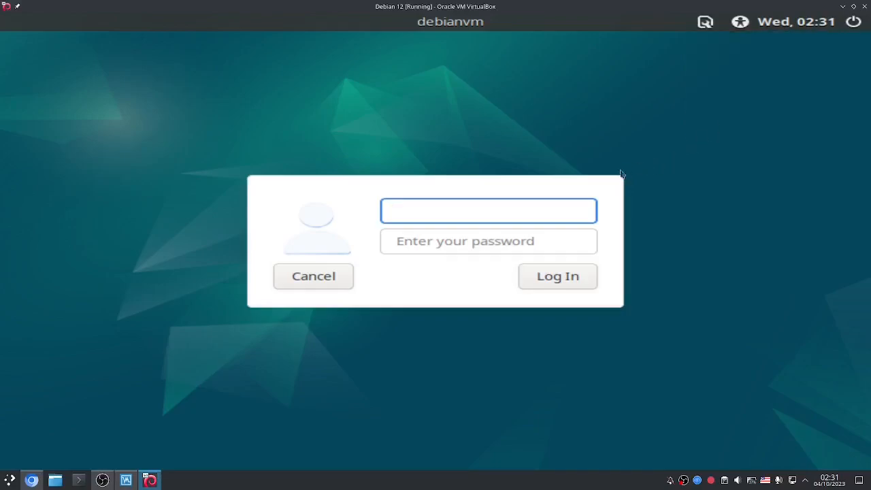
type("andrew")
key("Tab")
type("****")
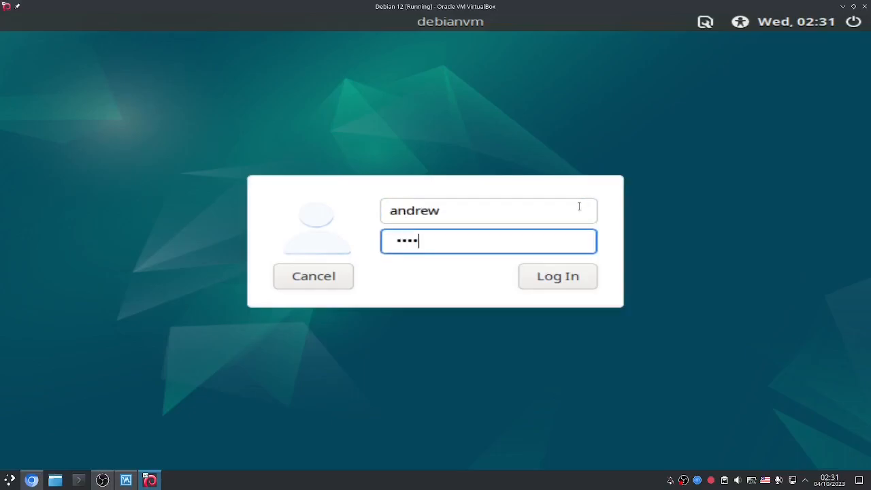
type("*********")
key("Return")
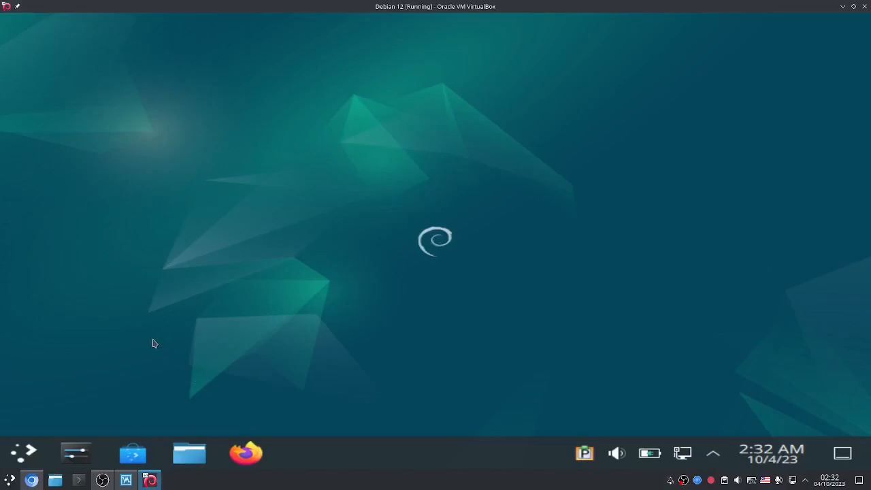
Step: Search the application launcher for 'display' and open Display Configuration
left_click(30, 452)
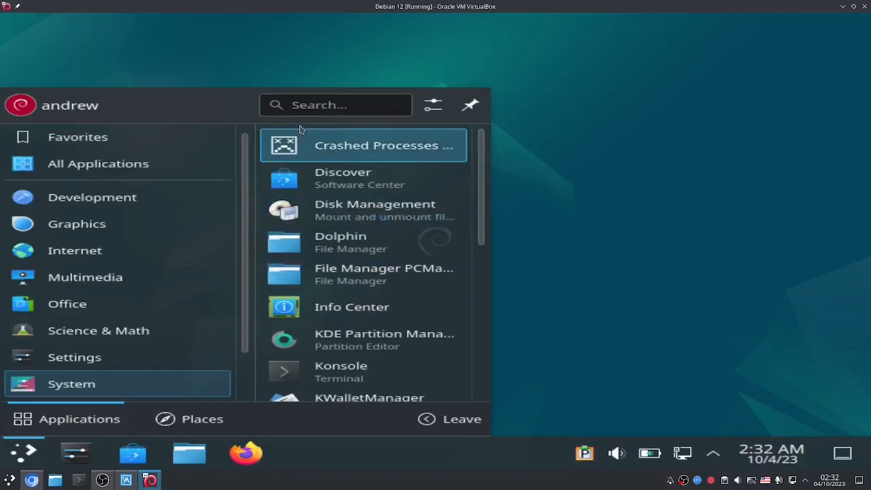
left_click(291, 104)
type("display")
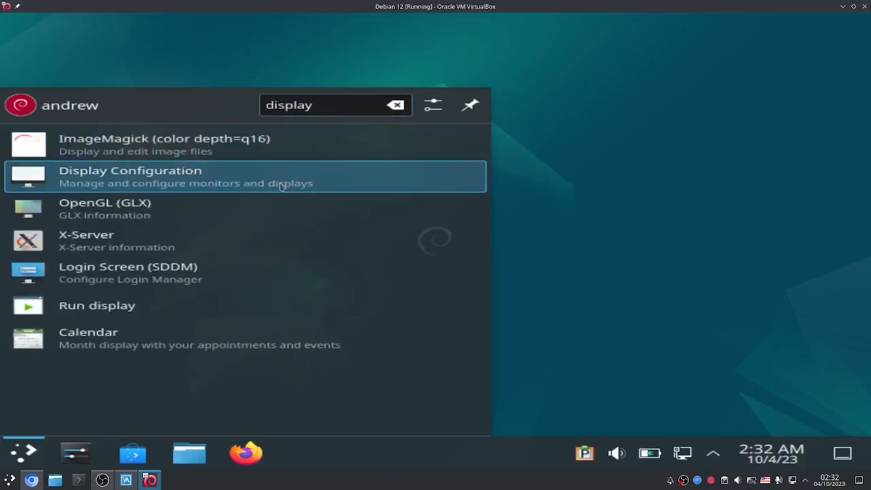
left_click(281, 186)
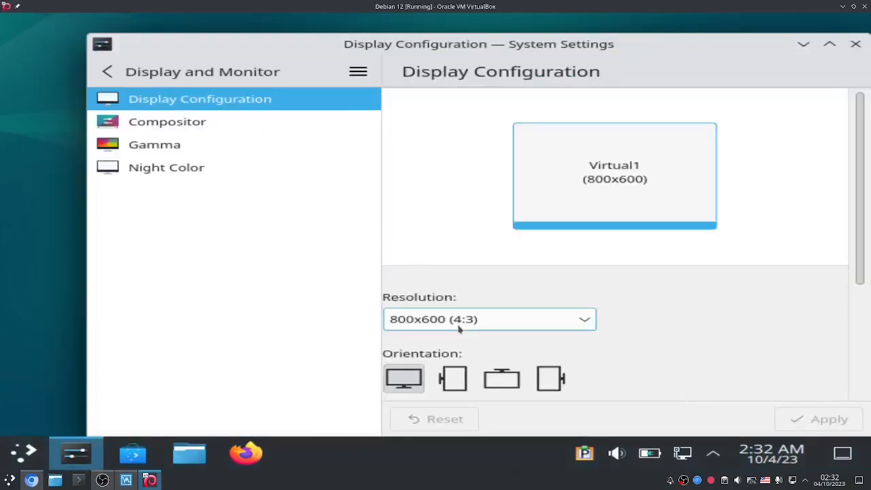
Step: Apply the 1280x720 (16:9) resolution and keep the new display configuration
left_click(460, 329)
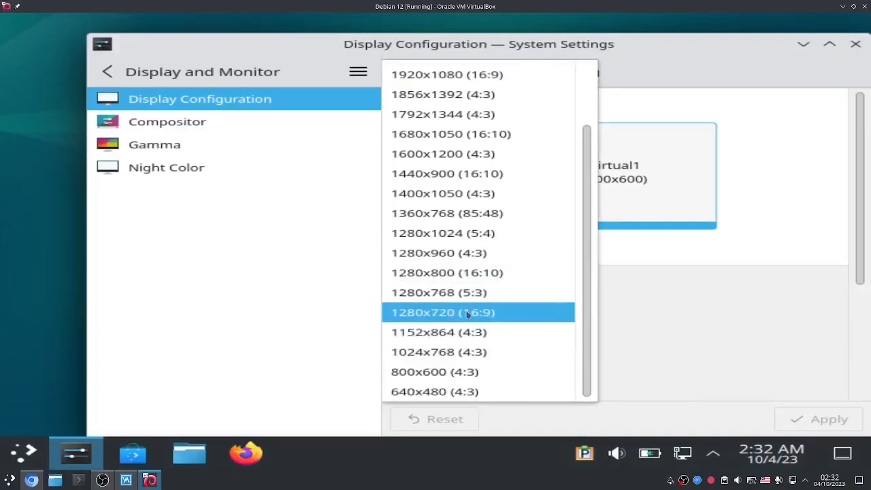
left_click(474, 312)
left_click(810, 419)
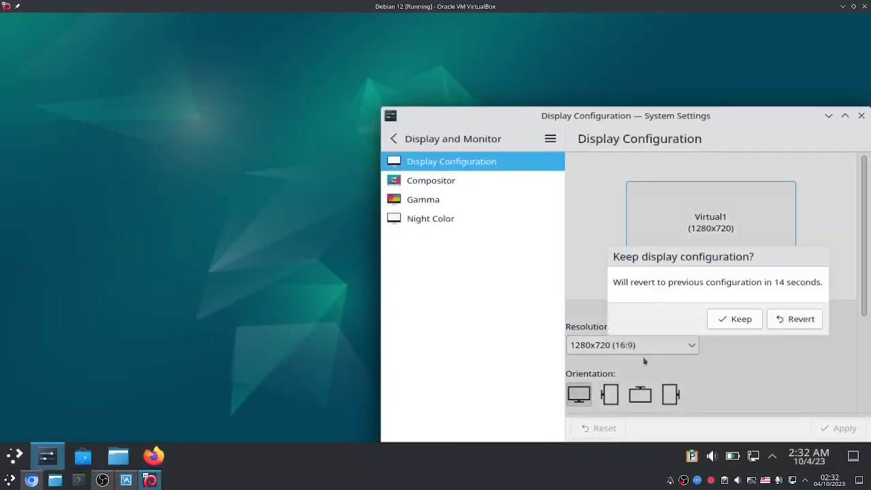
left_click(743, 321)
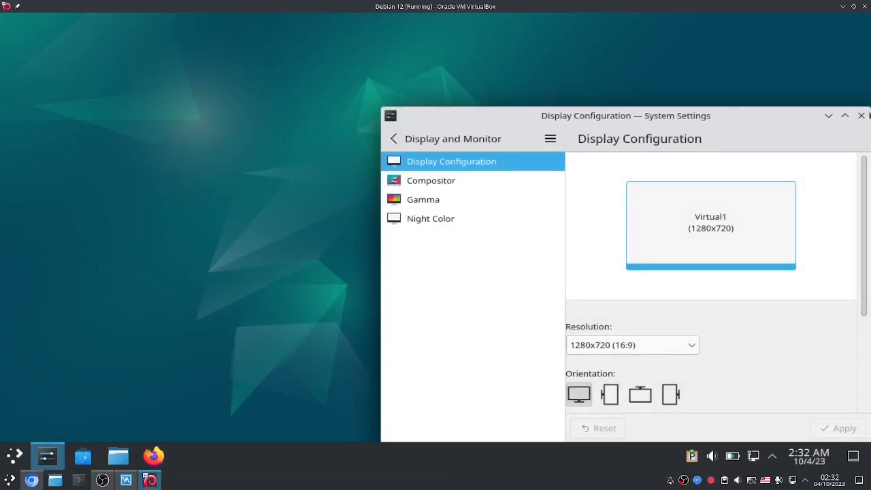
Step: Close System Settings, then open and dismiss the application launcher
left_click(862, 116)
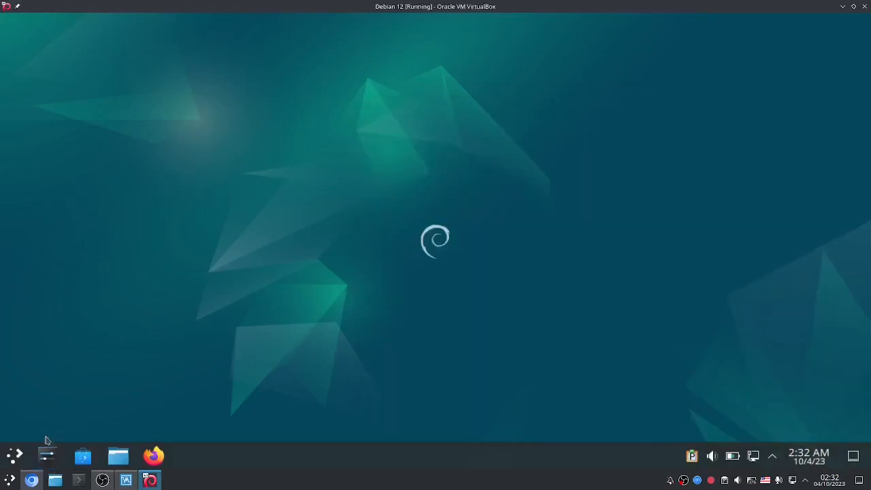
left_click(9, 452)
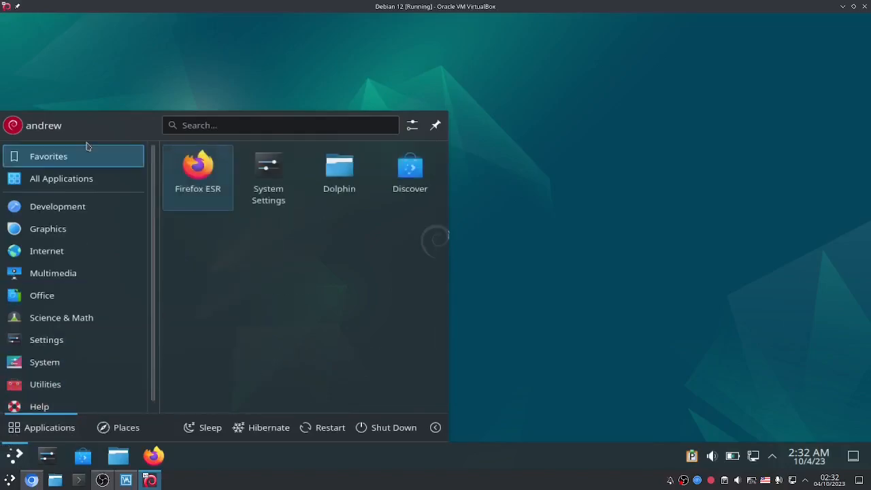
left_click(182, 72)
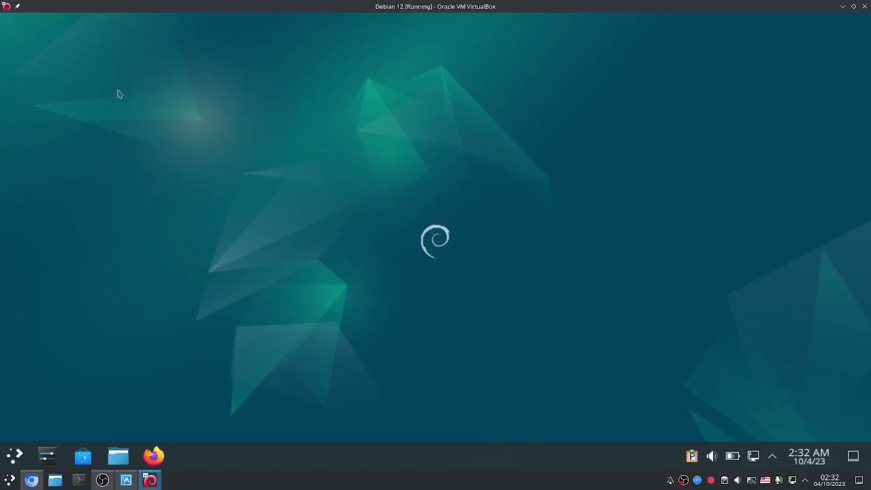
Step: Search 'konso' in the application launcher and launch Konsole from the results
left_click(2, 452)
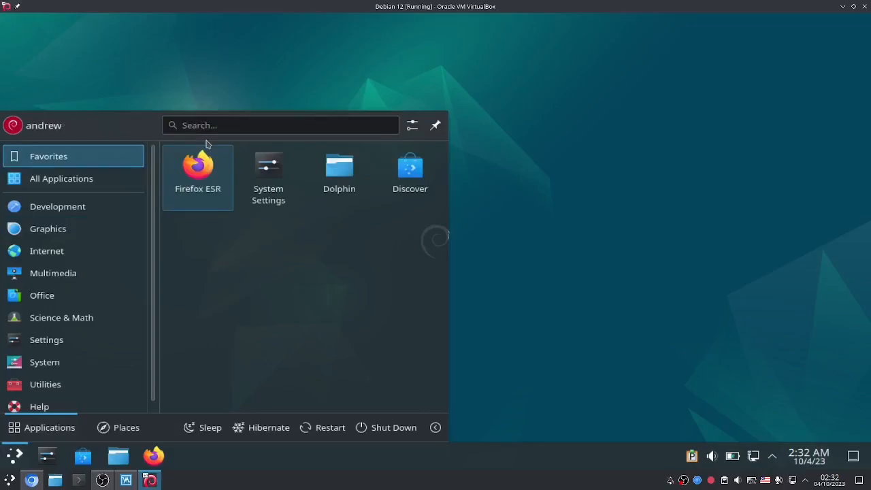
type("k")
key("BackSpace")
type("k")
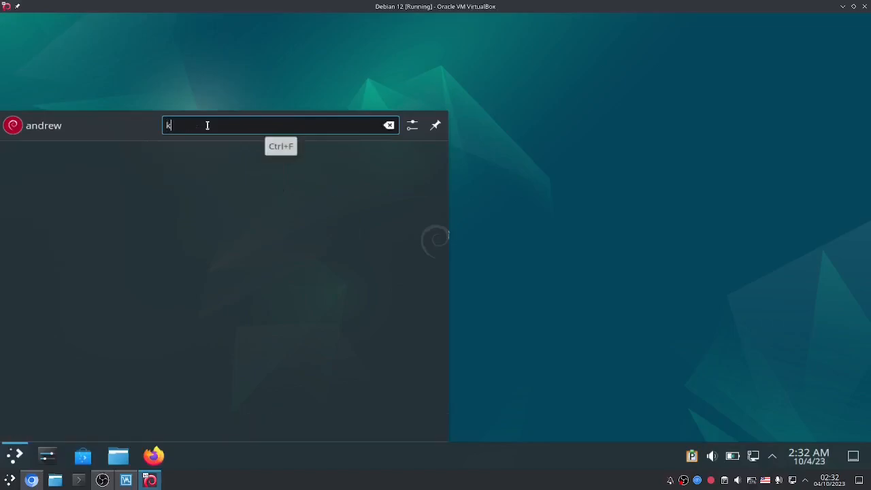
key("BackSpace")
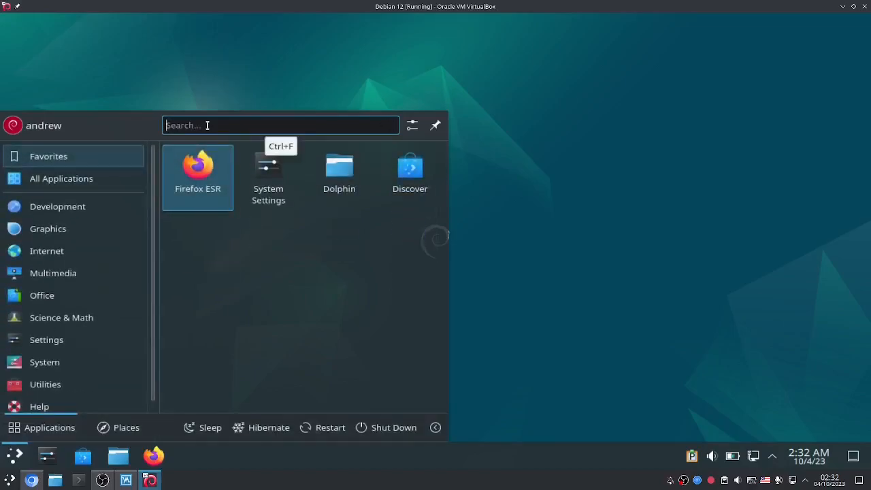
type("kon")
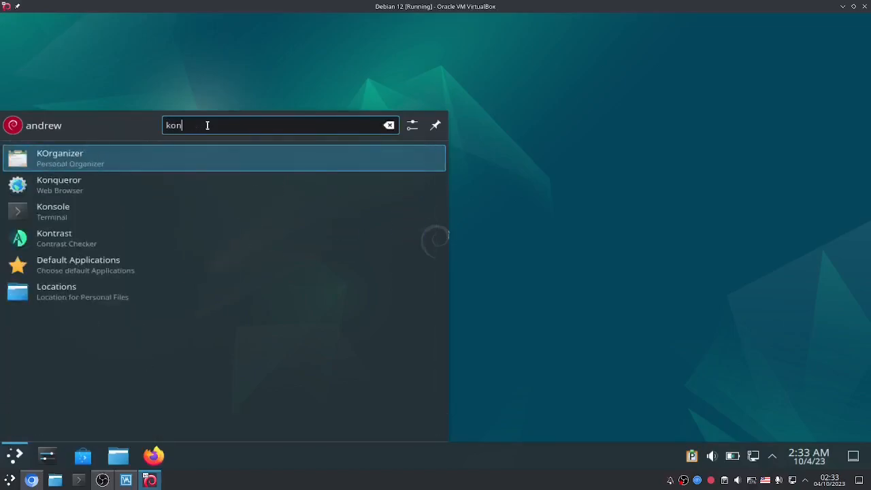
type("so,l")
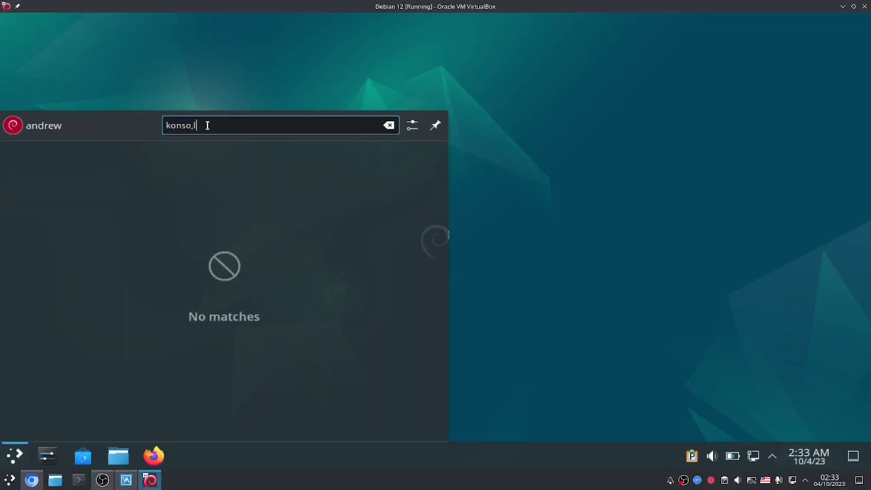
key("BackSpace")
key("BackSpace")
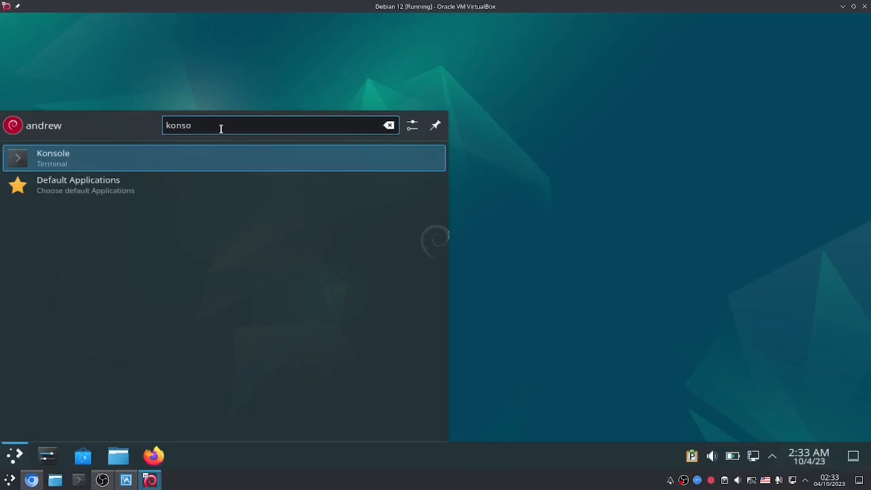
key("Return")
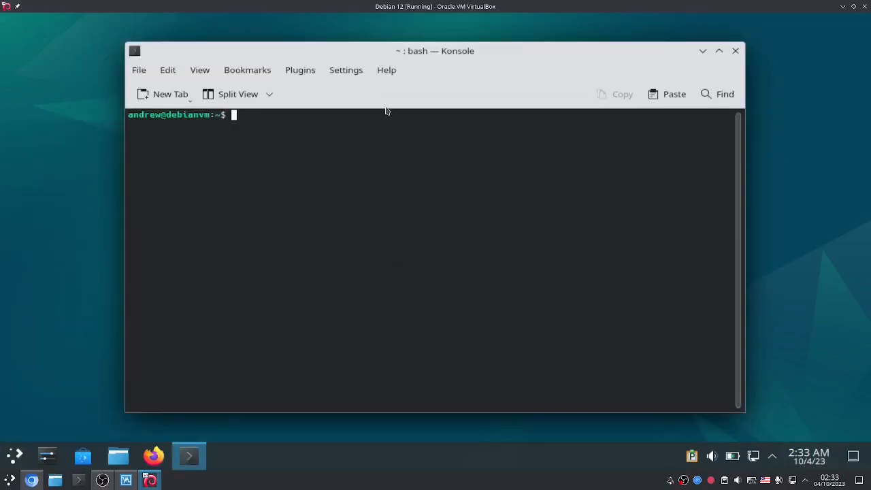
Step: Enlarge the Konsole font two steps with Ctrl++
key("ctrl+plus")
key("ctrl+plus")
key("ctrl+plus")
key("ctrl+plus")
key("ctrl+plus")
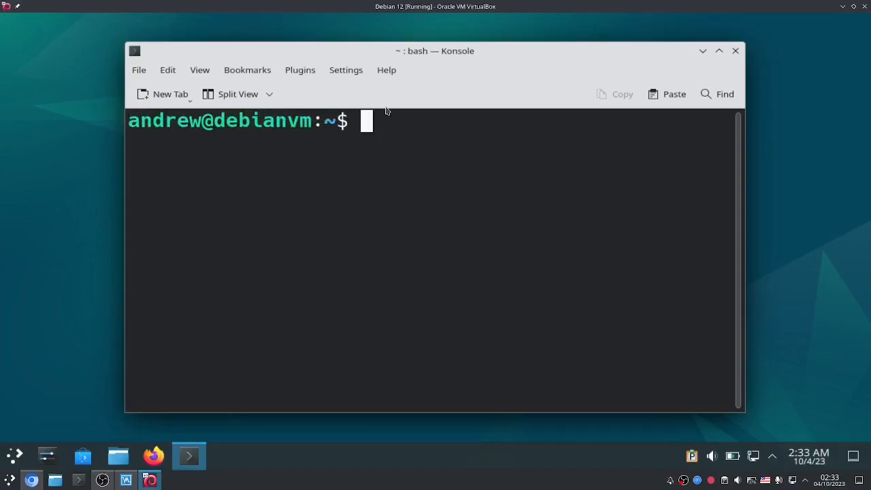
key("ctrl+plus")
type("w")
key("BackSpace")
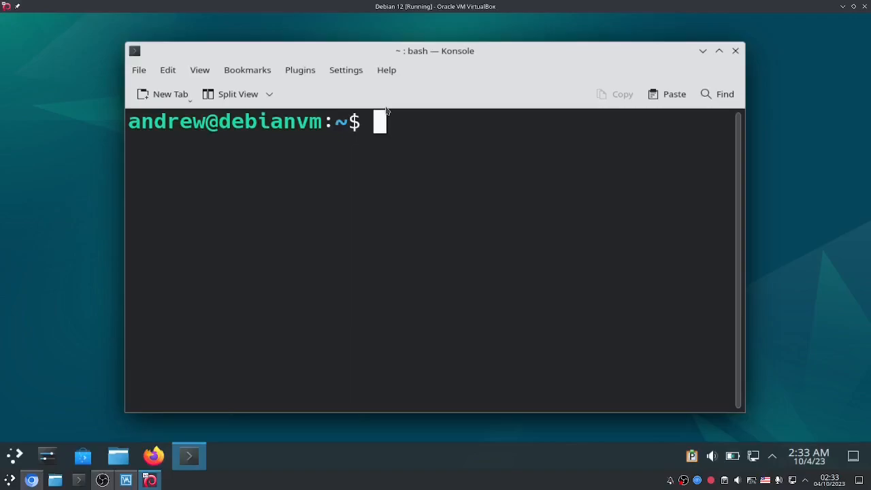
scroll(395, 155, "up", 2)
scroll(395, 155, "down", 16)
scroll(394, 155, "up", 11)
scroll(394, 155, "down", 2)
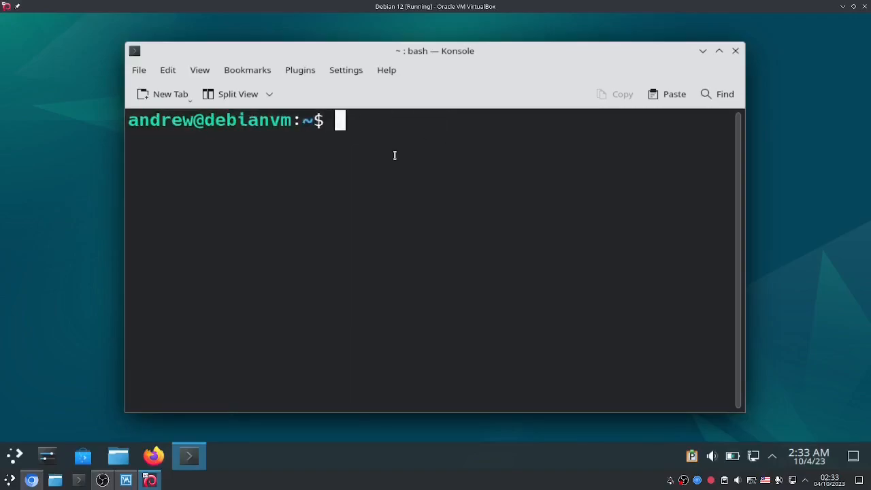
Step: List the home folder with ls and run cd
type("ls")
key("Return")
type("cd")
key("Return")
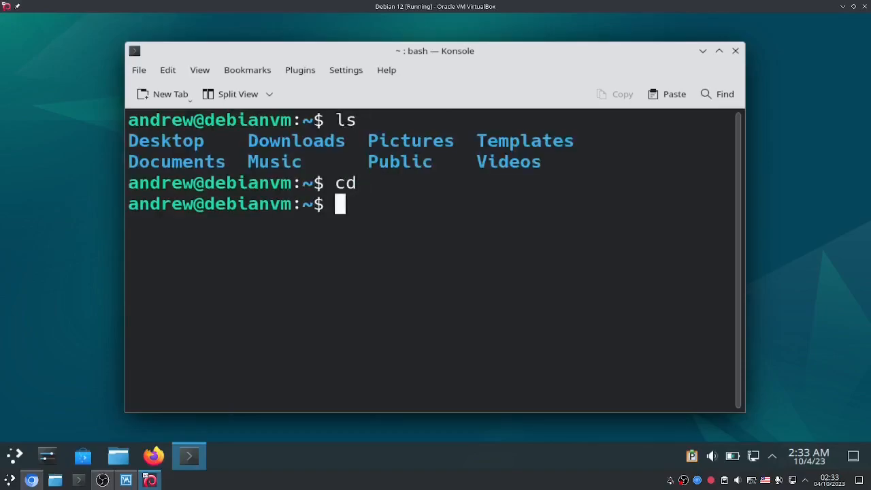
Step: Print /etc/os-release, highlight 'bookworm' in PRETTY_NAME, then type clear
type("cat /et")
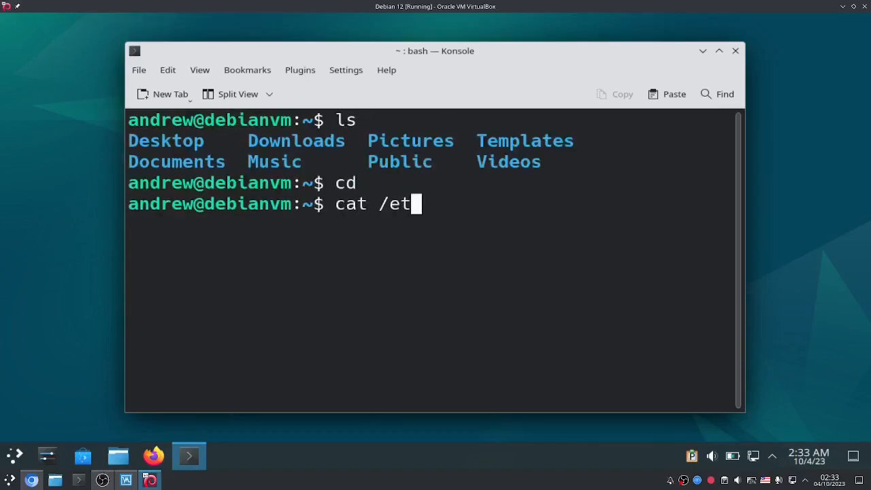
type("c/os-re")
key("Tab")
key("Return")
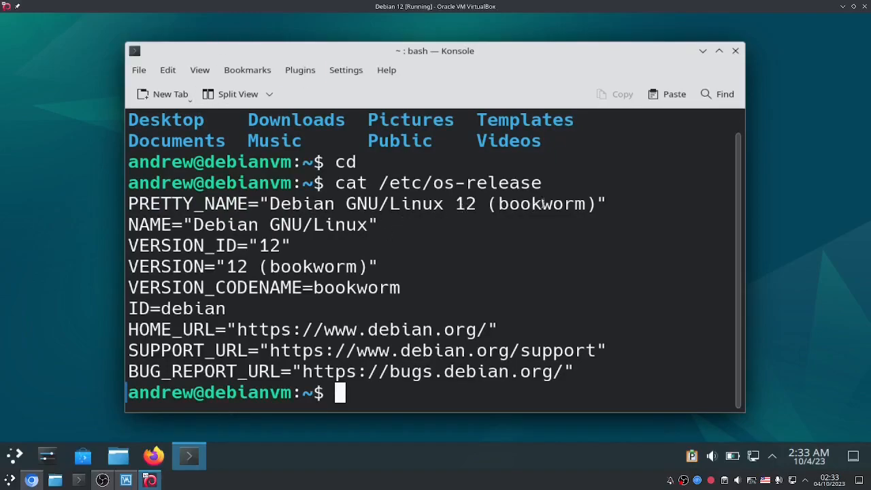
left_click_drag(499, 203, 586, 204)
left_click(587, 205)
type("clear")
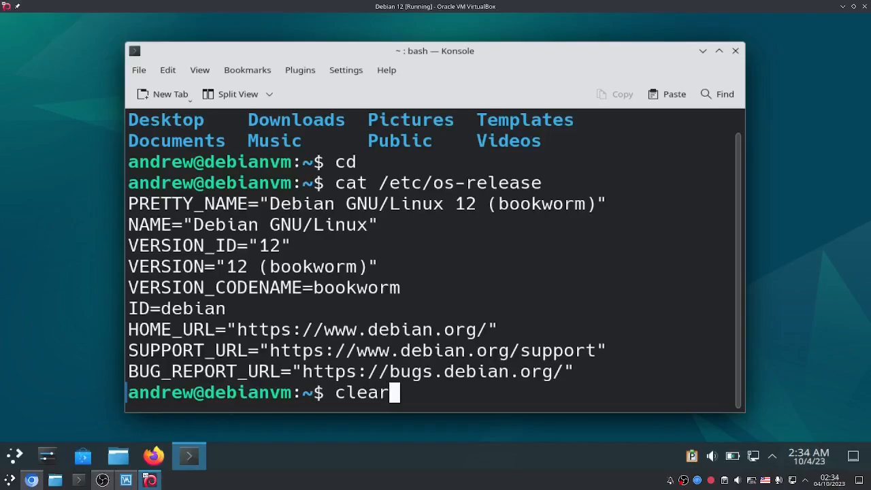
Step: Clear the screen, try the nginx command, and run 'apt search --installed nginx'
key("Return")
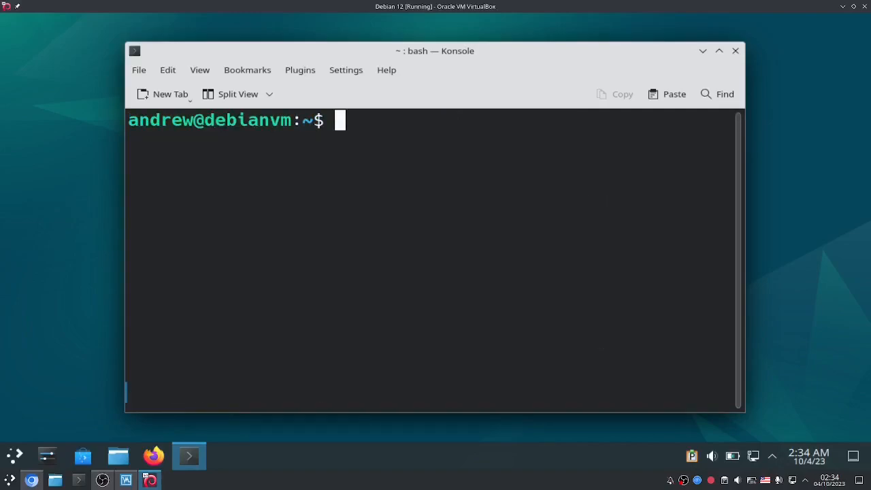
type("nginx")
key("Return")
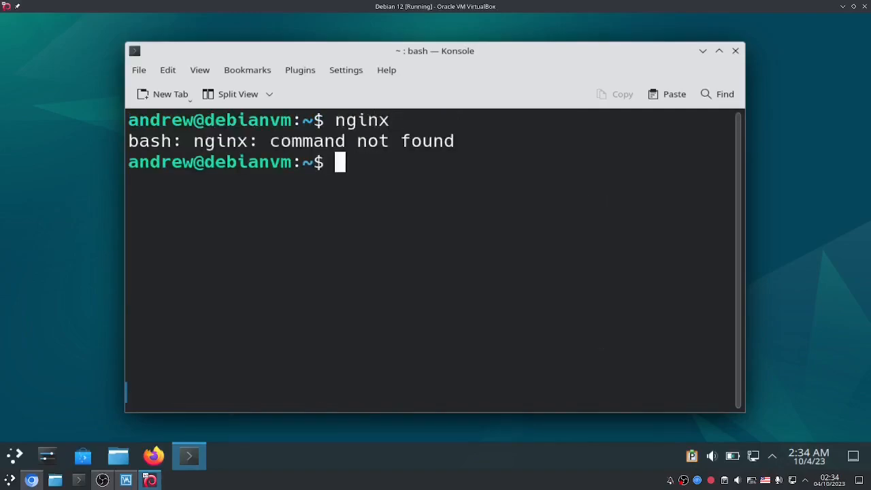
type("pa")
key("BackSpace")
key("BackSpace")
type("apt ")
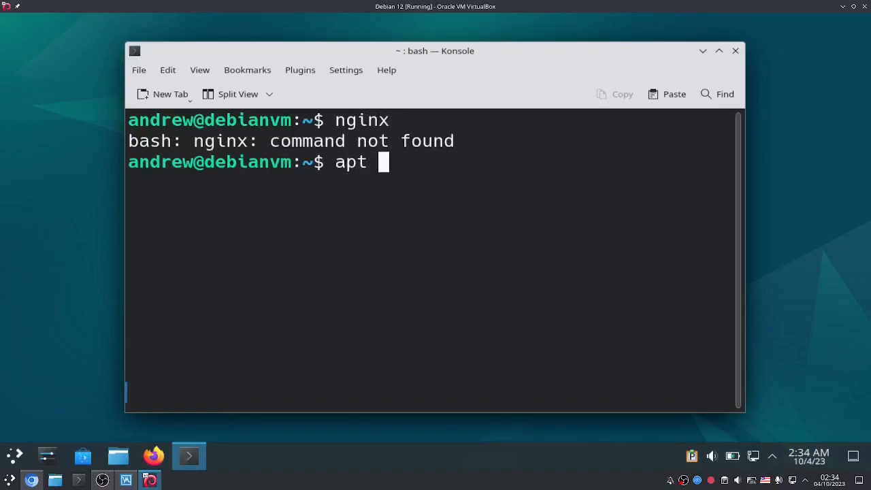
type("search --instal")
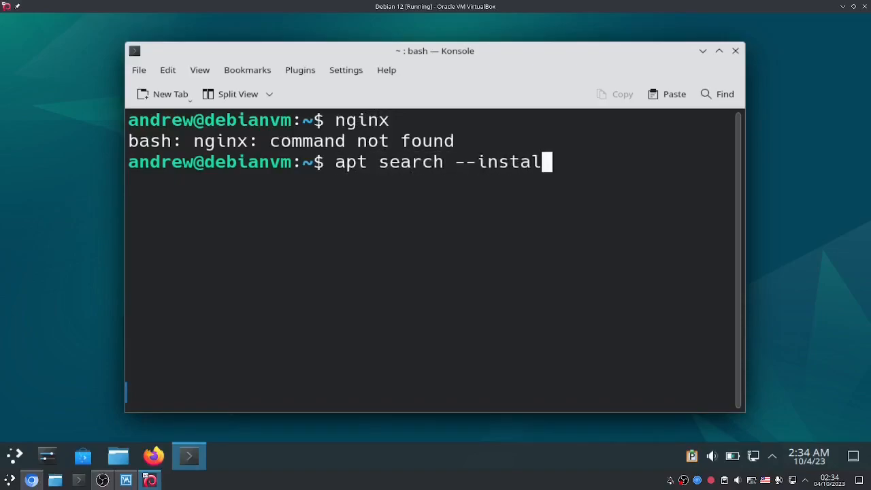
type("led nginx")
key("Return")
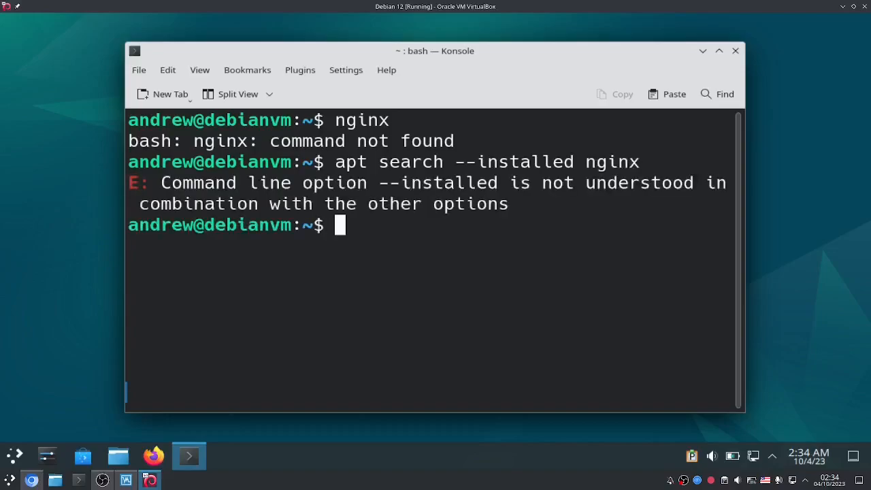
Step: Enable vi mode with 'set -o vi' and rerun the search piped through '| grep nginx'
type("w")
key("BackSpace")
type("set -o vi")
key("Return")
key("Escape")
key("k")
key("w")
key("w")
key("w")
key("w")
key("e")
key("b")
key("i")
key("BackSpace")
type("| grep nginx")
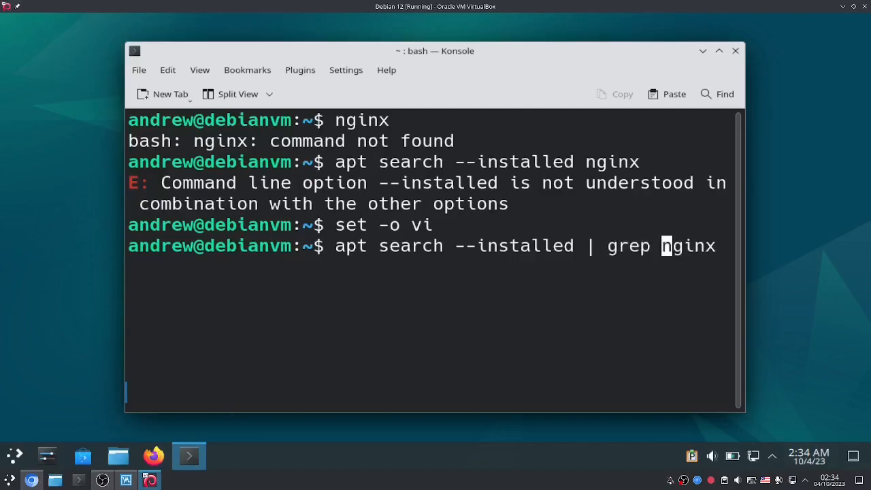
key("Return")
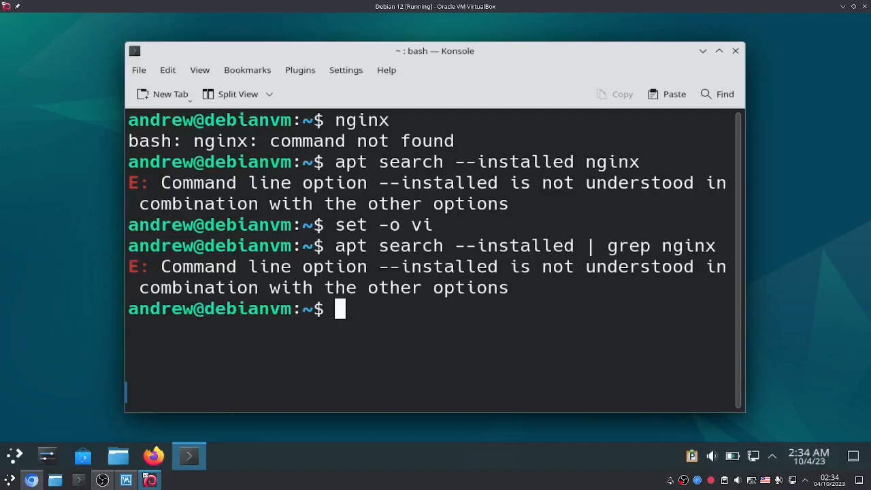
Step: Clear the screen, run 'apt search --installed | grep nginx', then clear again
type("clear")
key("Return")
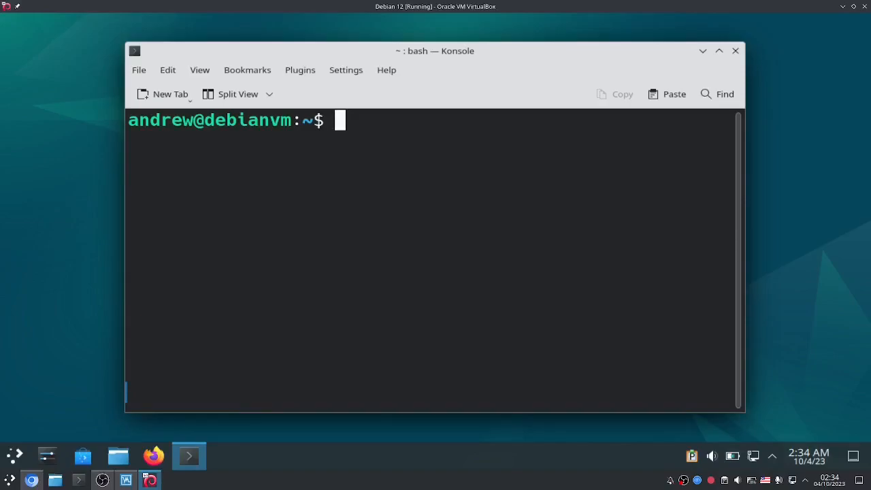
type("atp")
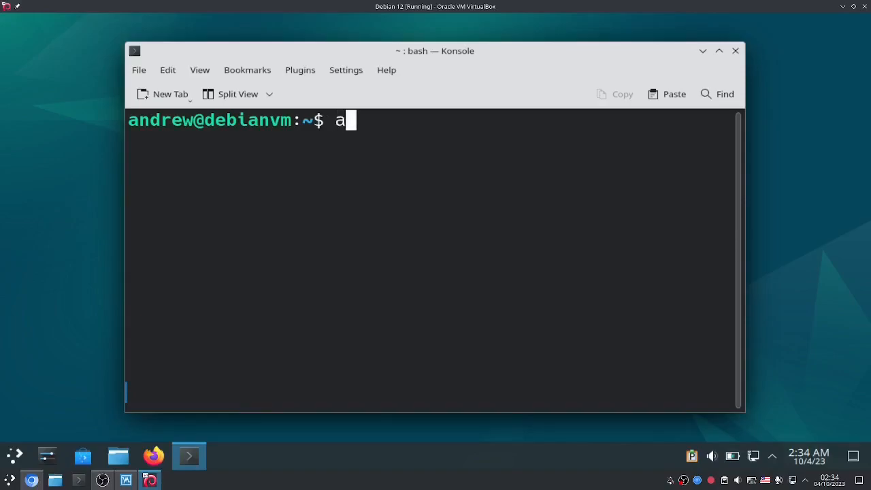
key("BackSpace")
key("BackSpace")
type("pt search ")
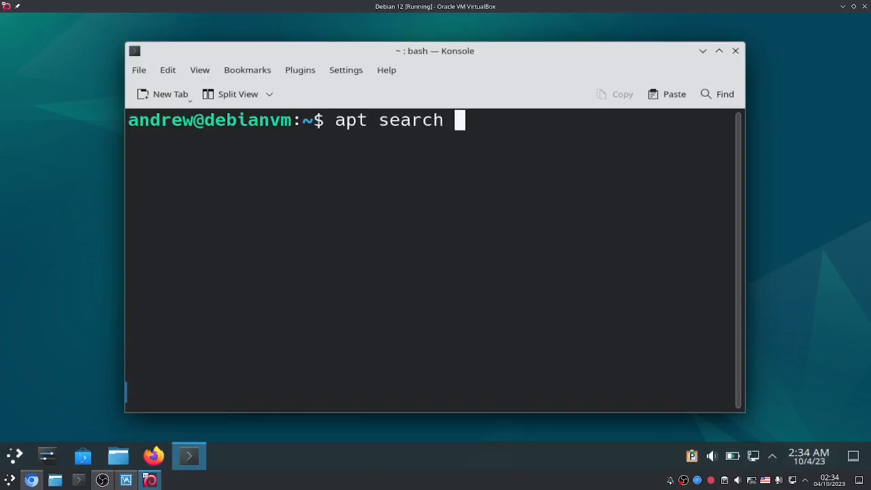
type("--installed ")
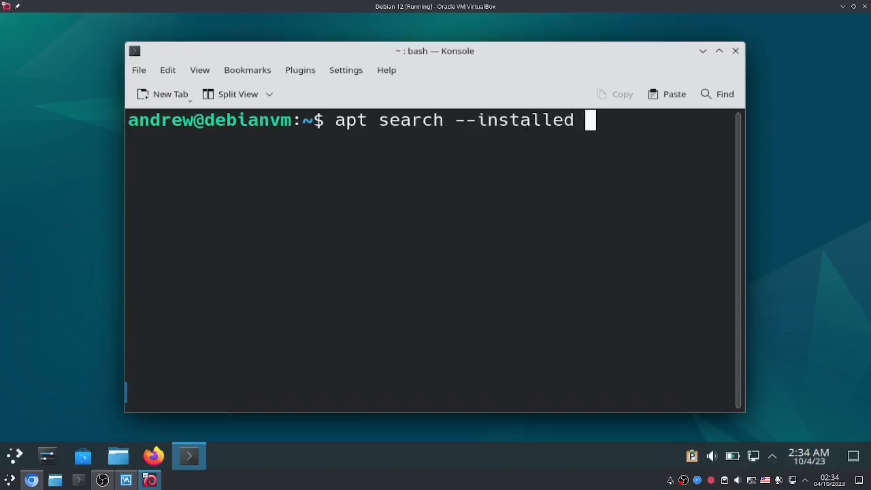
type("| n")
key("BackSpace")
type("gerep nginx")
key("Return")
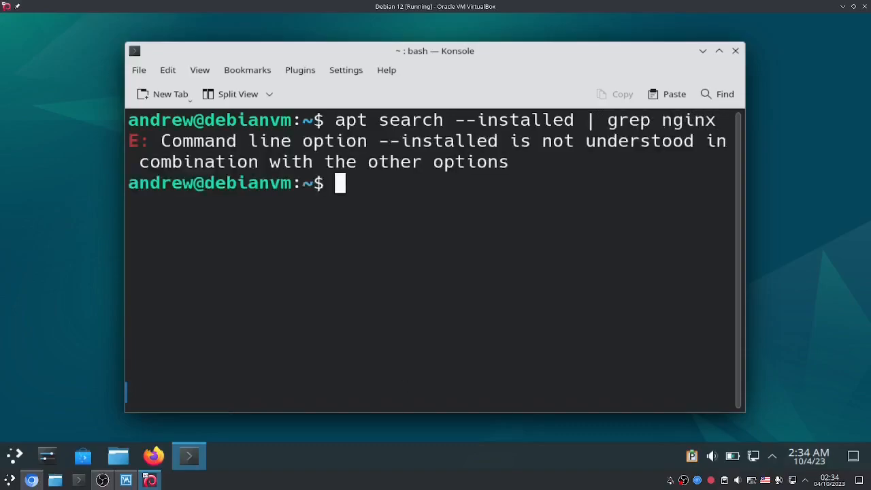
type("clear")
key("Return")
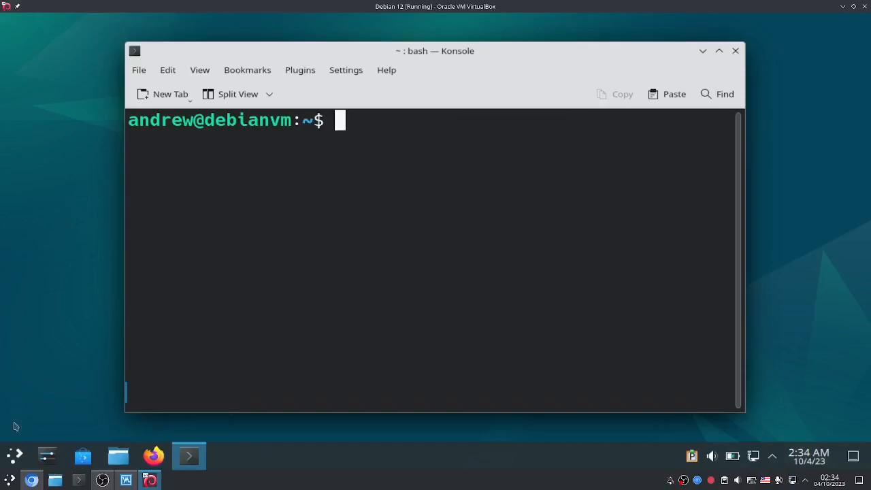
Step: Search 'about' in the application launcher and open About this System
left_click(15, 454)
type("about")
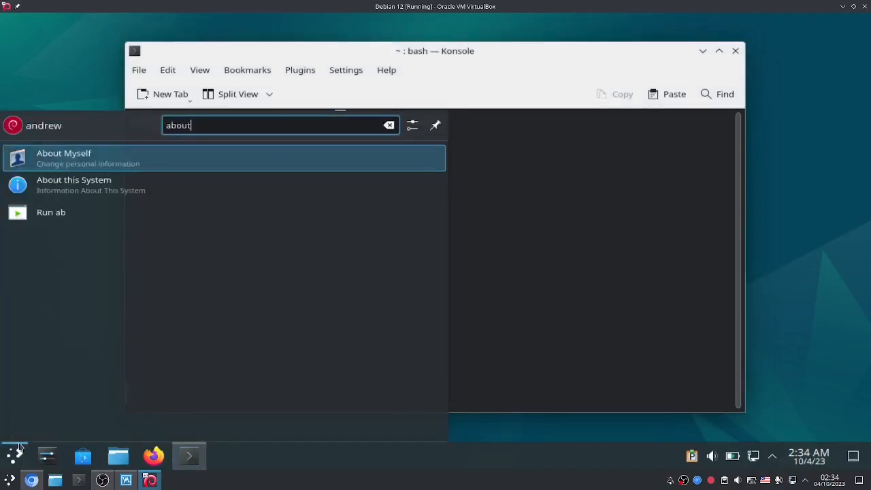
left_click(80, 192)
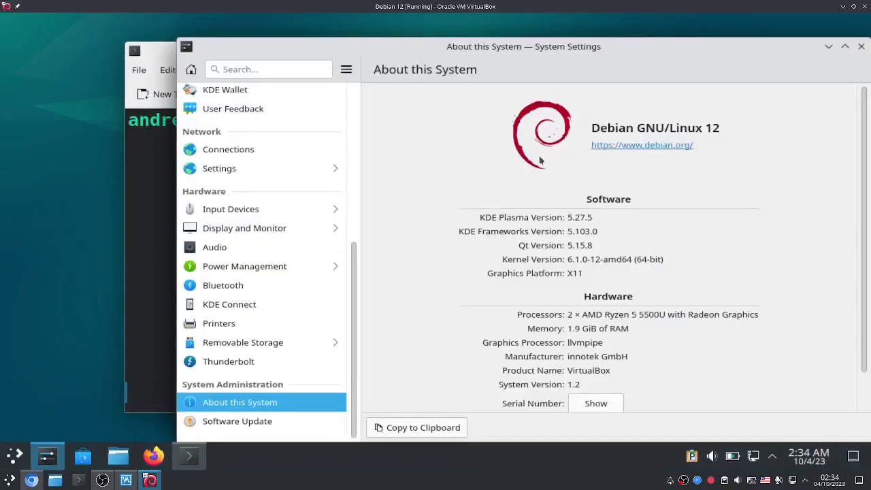
scroll(604, 192, "down", 1)
scroll(604, 192, "up", 1)
scroll(605, 192, "down", 1)
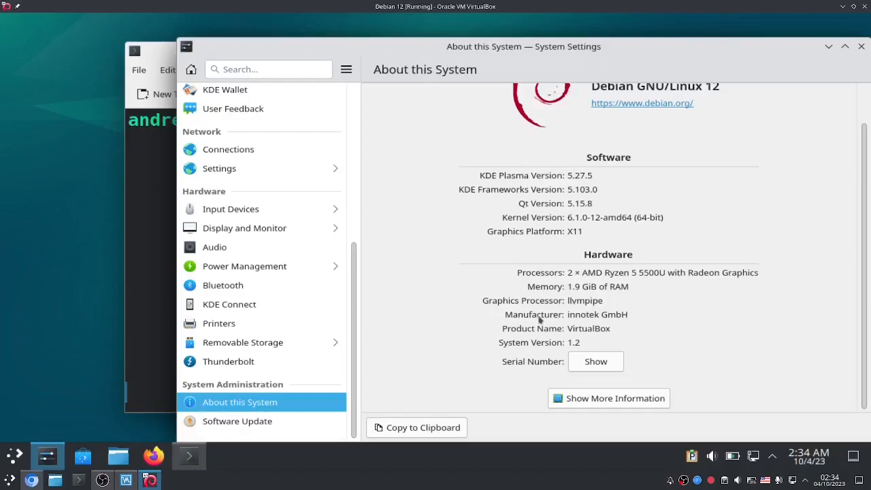
Step: Move the System Settings window up-left and review the Plasma 5.27.5 system details
left_click_drag(490, 45, 393, 20)
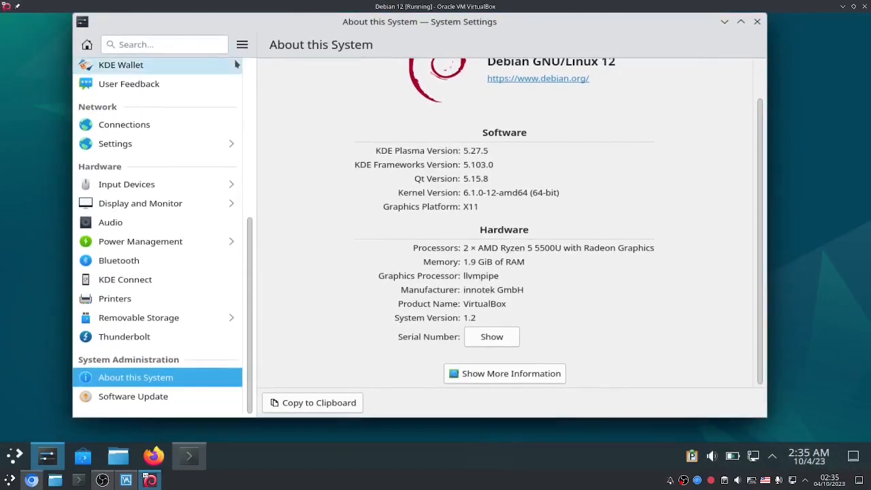
scroll(199, 105, "up", 1)
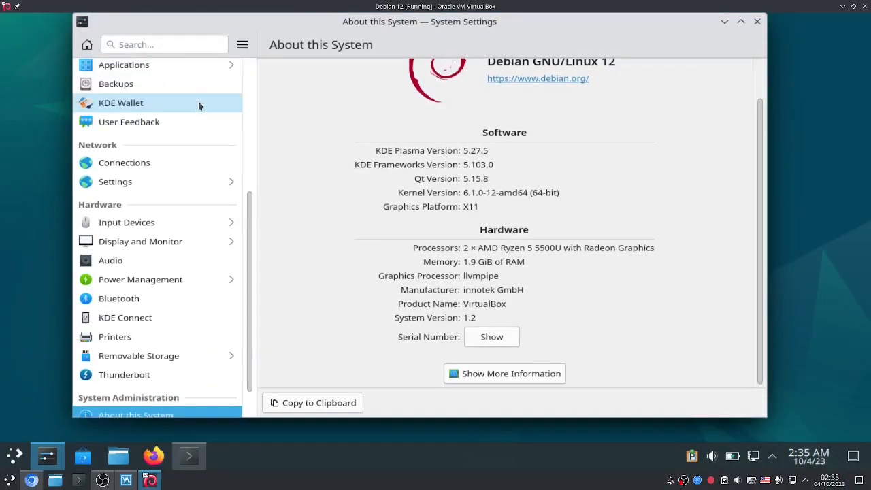
scroll(187, 197, "up", 6)
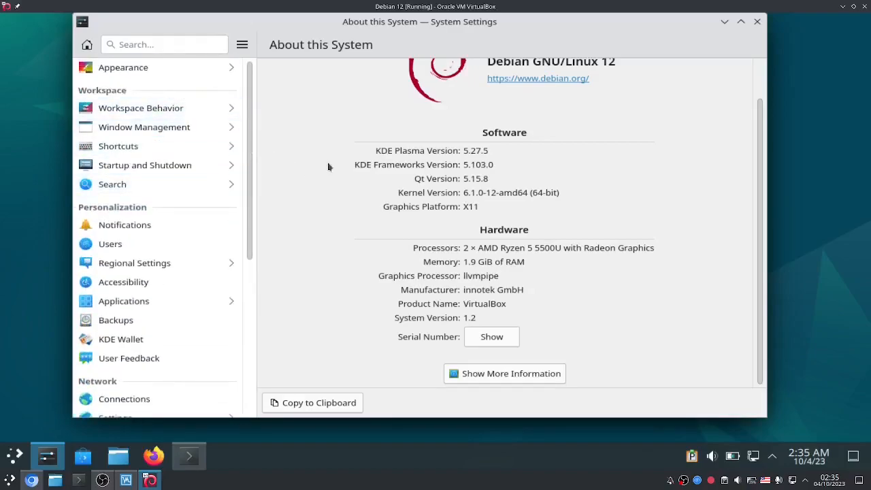
scroll(328, 167, "up", 1)
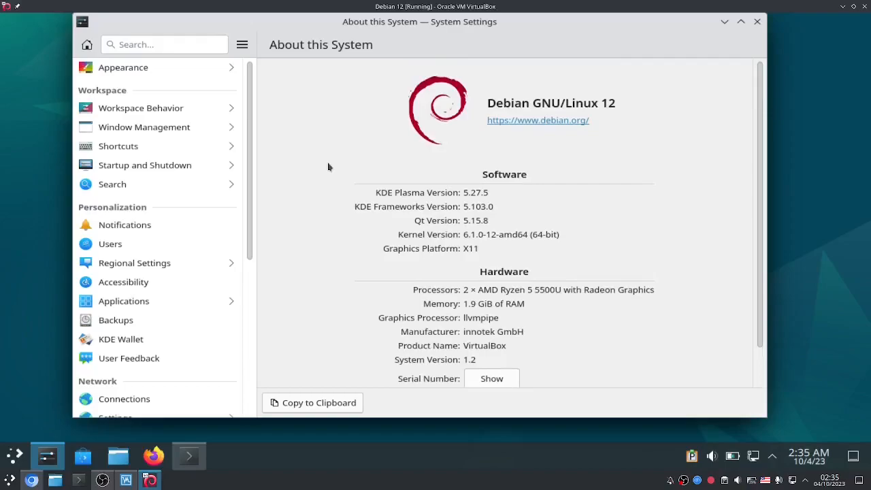
scroll(328, 166, "down", 1)
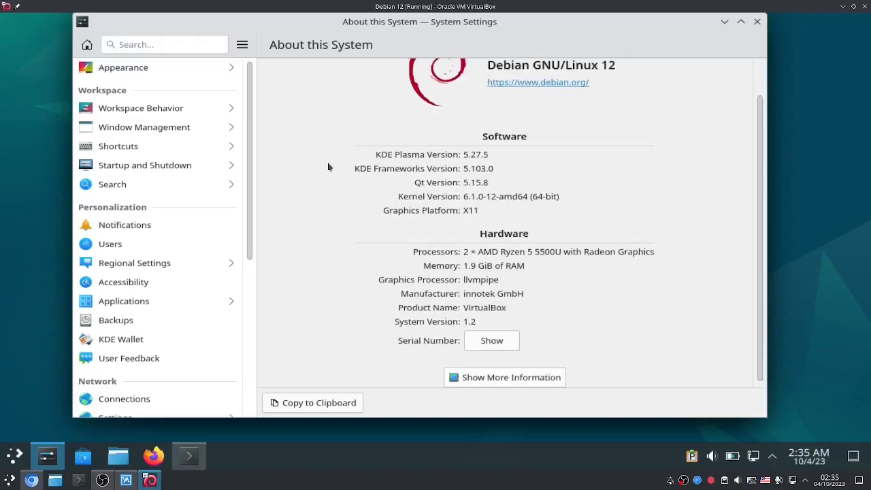